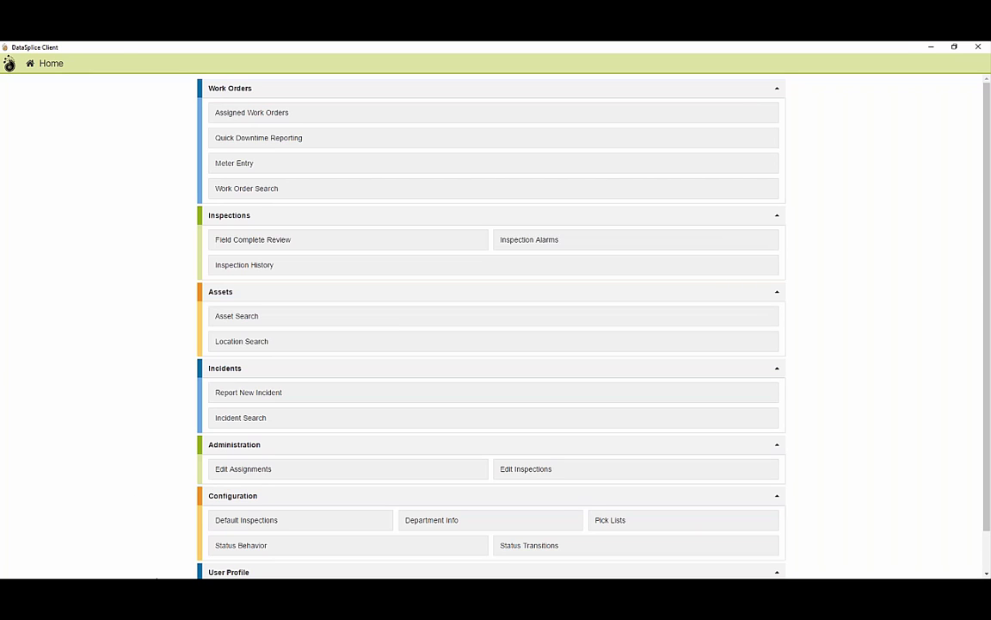
Switch from DataSplice Client to the Chrome window showing Maximo's session-timeout logout page.
{"action": "key", "text": "alt+Tab"}
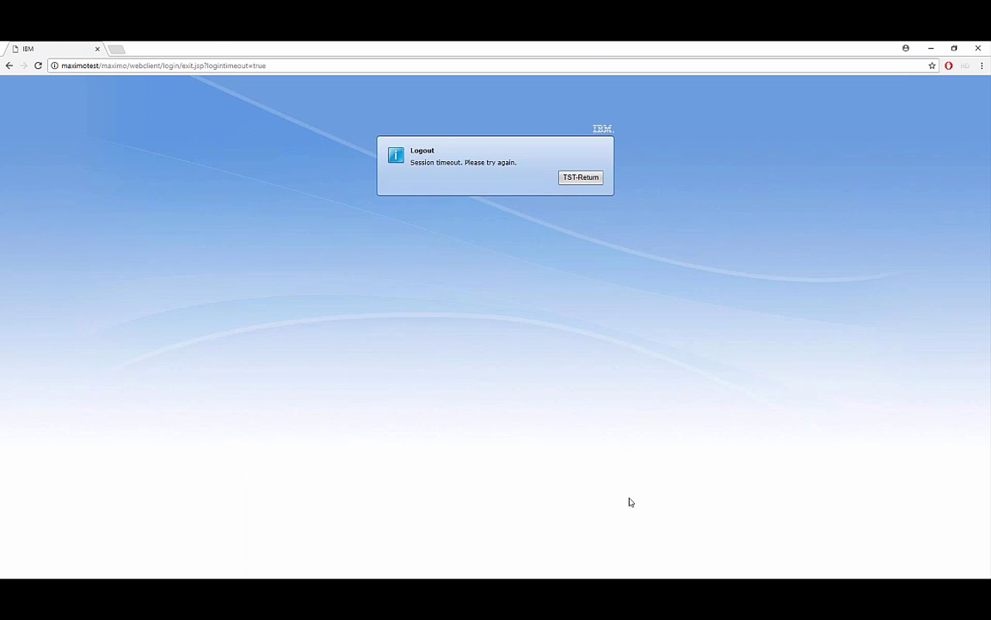
Load the DataSplice login at houmaxtst01:4180 in a new Chrome tab and adjust its zoom.
{"action": "key", "text": "alt+Tab"}
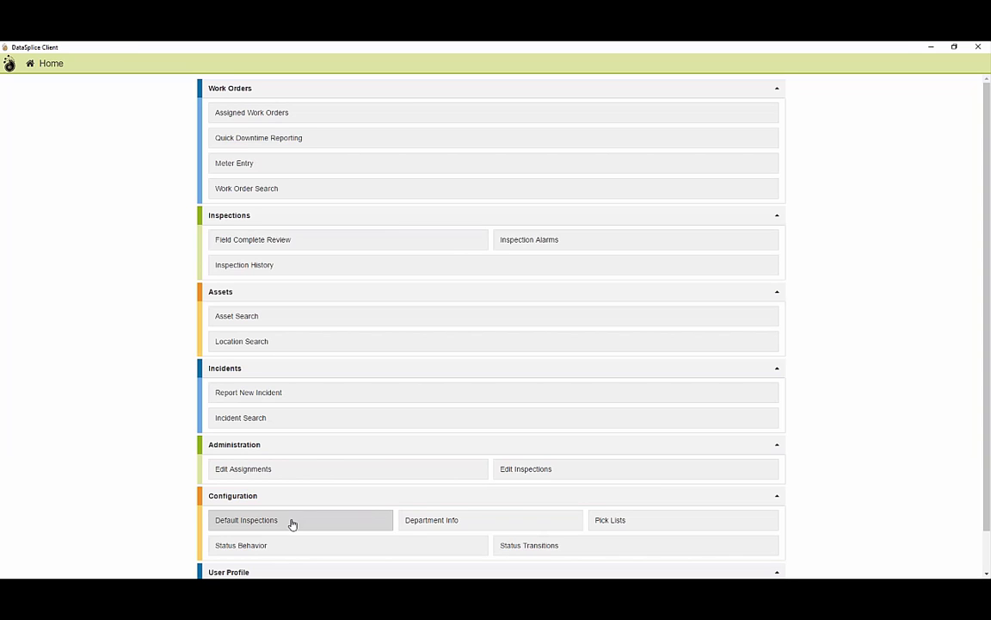
{"action": "key", "text": "alt+Tab"}
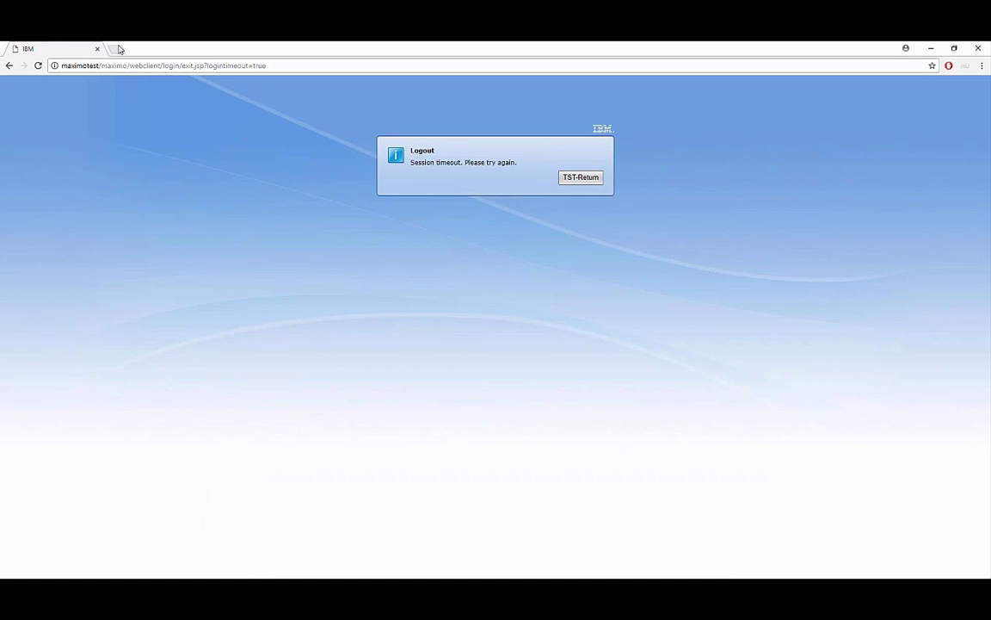
{"action": "left_click", "coordinate": [115, 48]}
{"action": "type", "text": "houm"}
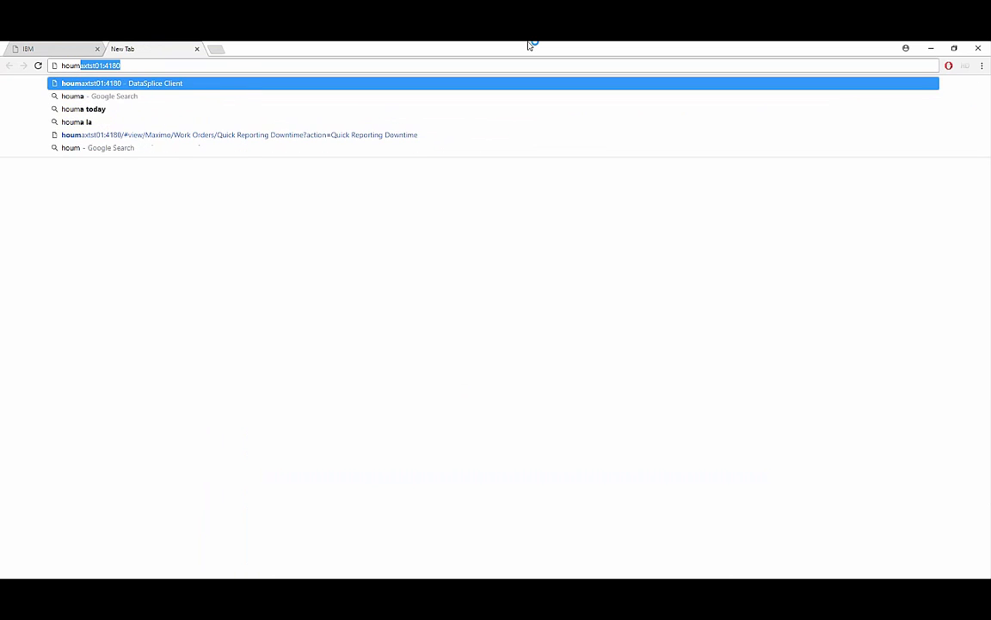
{"action": "key", "text": "Return"}
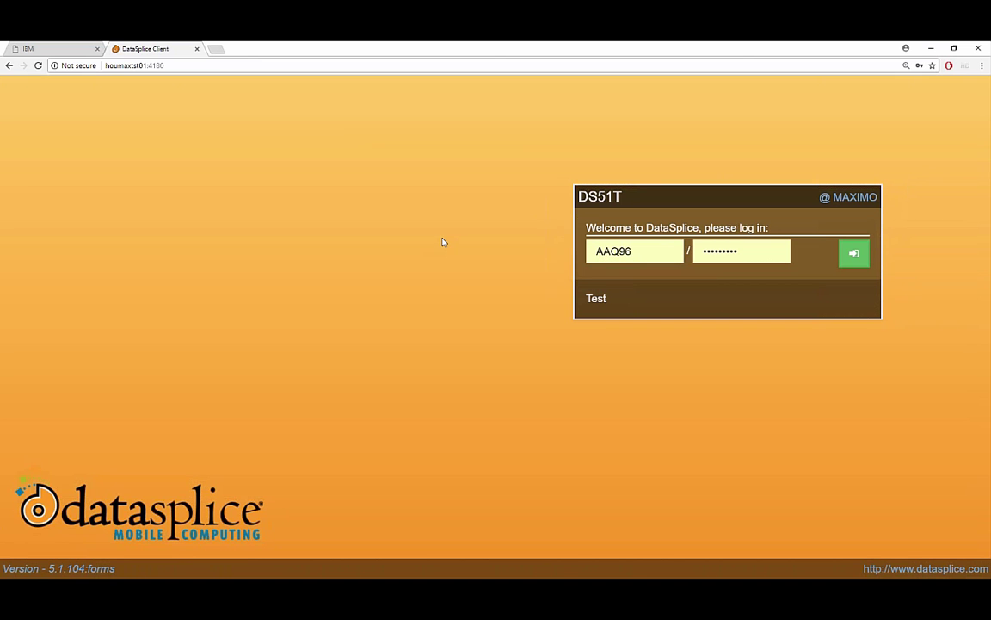
{"action": "key", "text": "ctrl+plus"}
{"action": "key", "text": "ctrl+plus"}
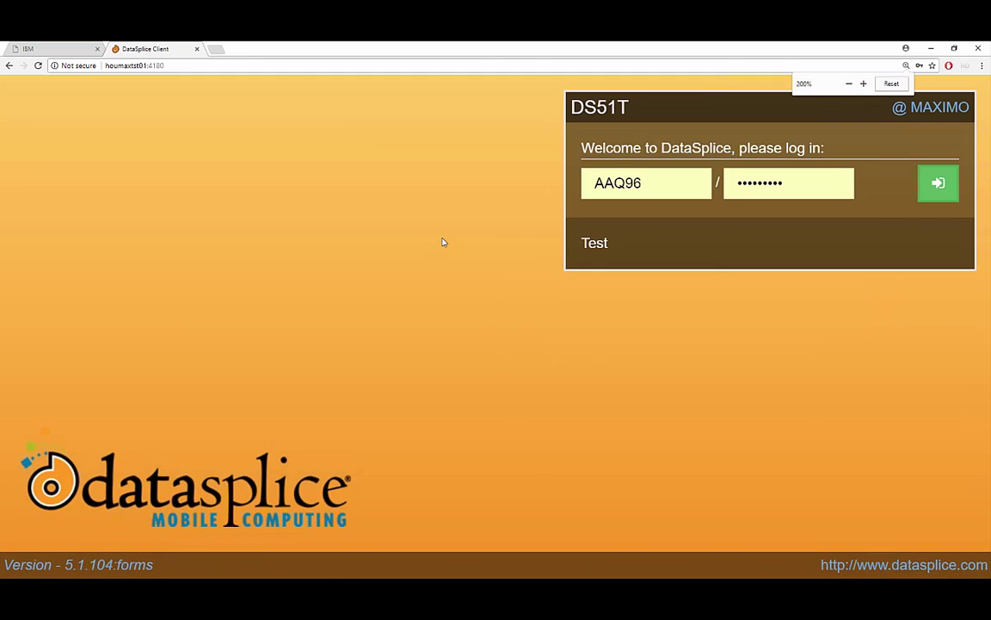
{"action": "key", "text": "ctrl+minus"}
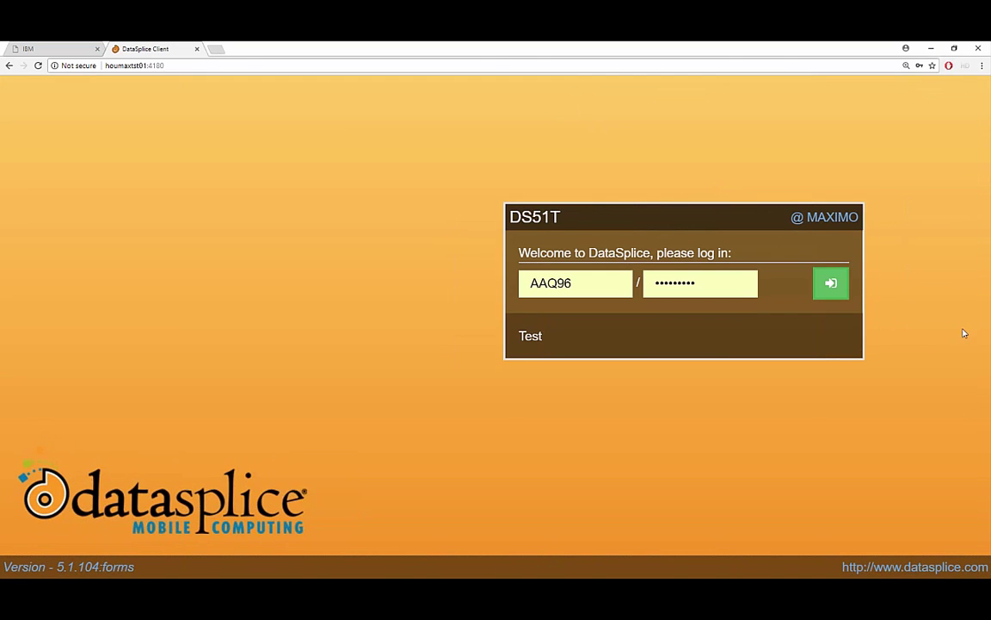
Sign in to DS51T @ MAXIMO with the prefilled user ID and password.
{"action": "left_click", "coordinate": [828, 288]}
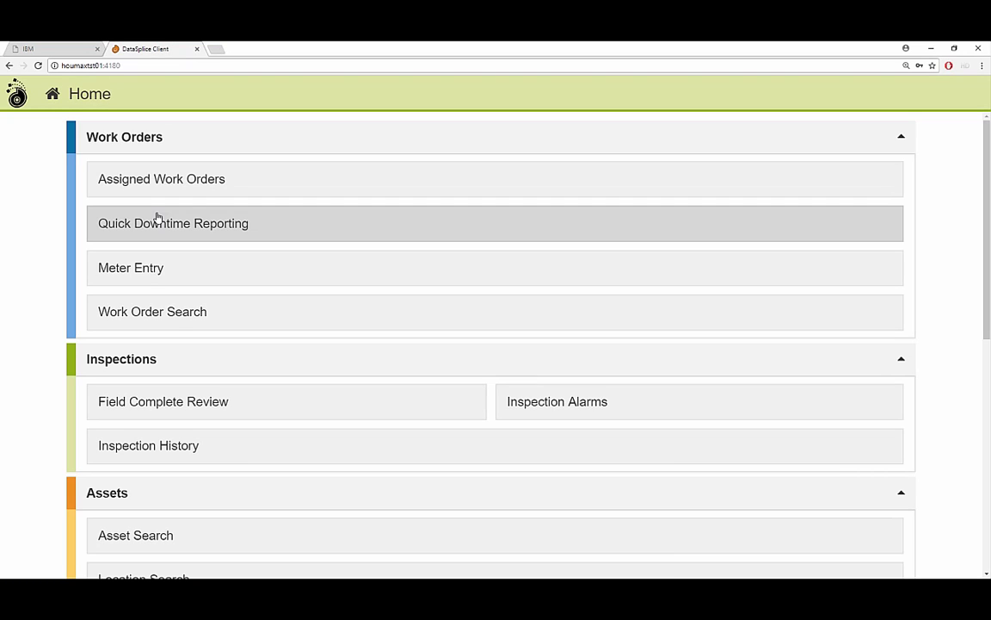
Add a new work order from Quick Downtime Reporting, opening a blank INPRG form.
{"action": "left_click", "coordinate": [203, 224]}
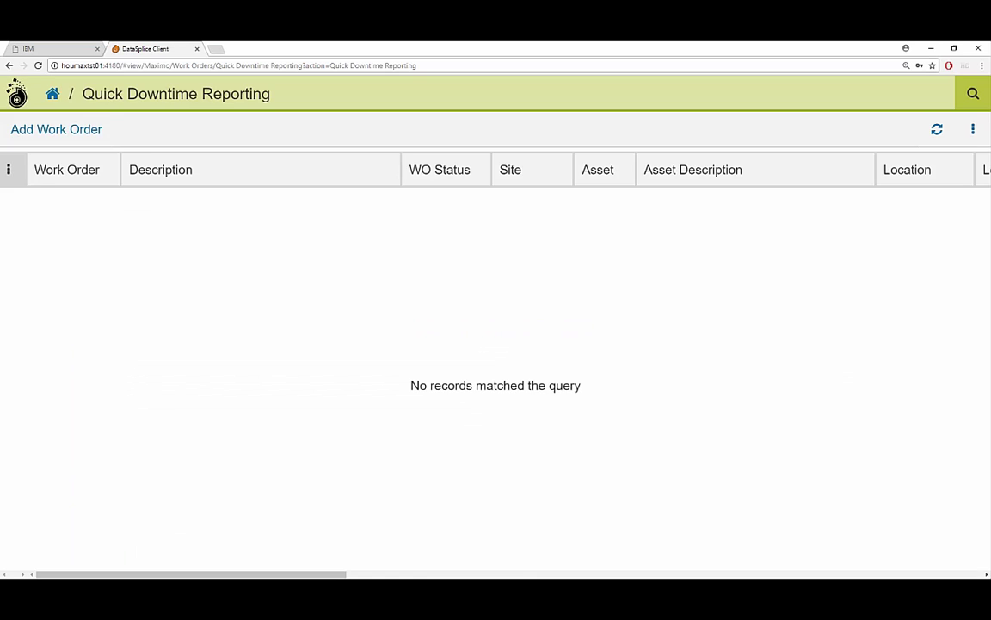
{"action": "left_click", "coordinate": [51, 143]}
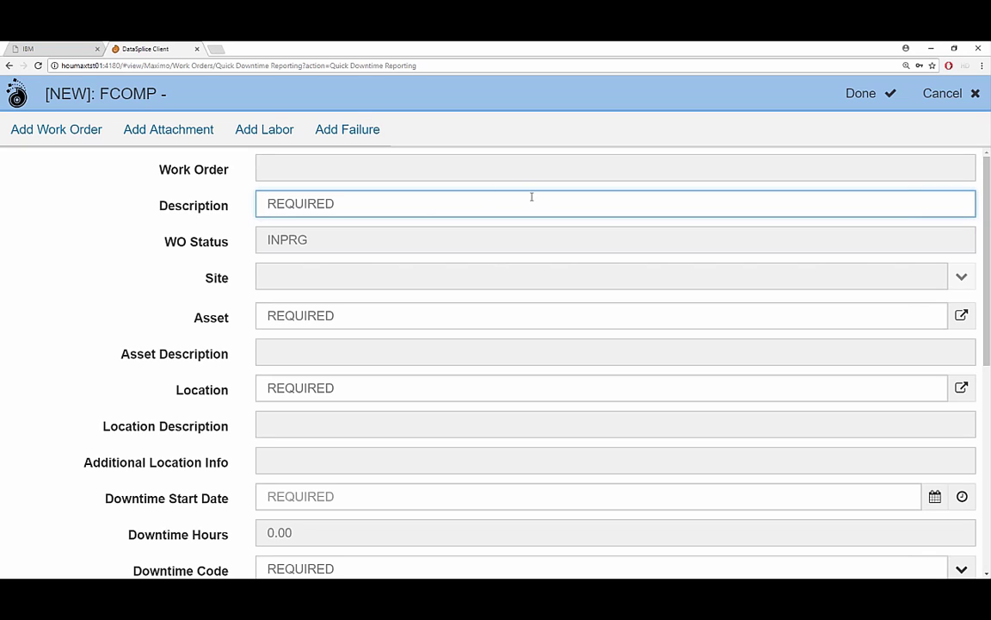
Describe the work order as 'DataSplice Test', then cancel the empty asset lookup and dismiss the error.
{"action": "type", "text": "Data"}
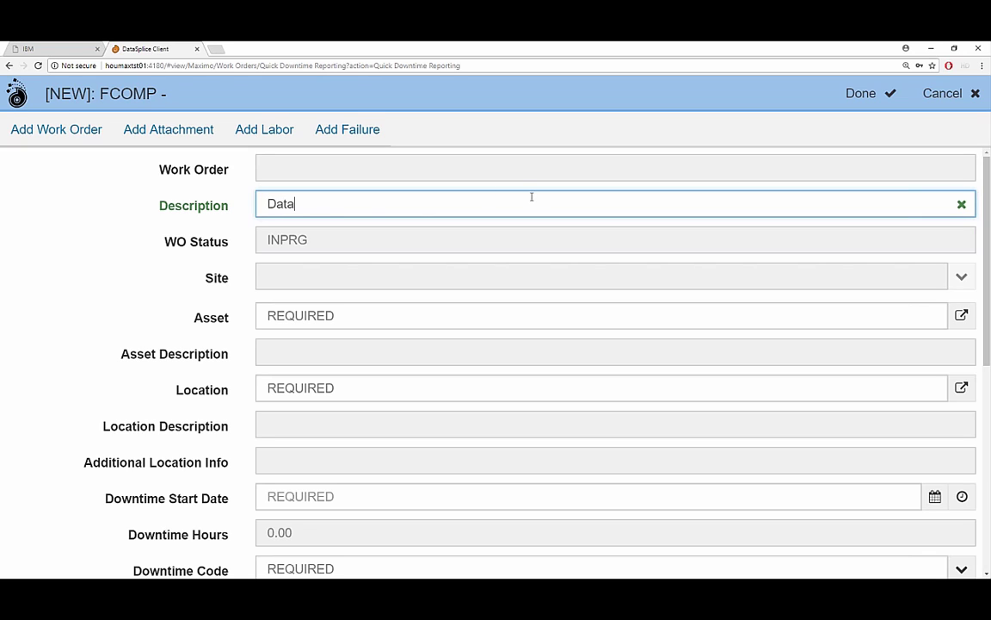
{"action": "type", "text": "Splice Test"}
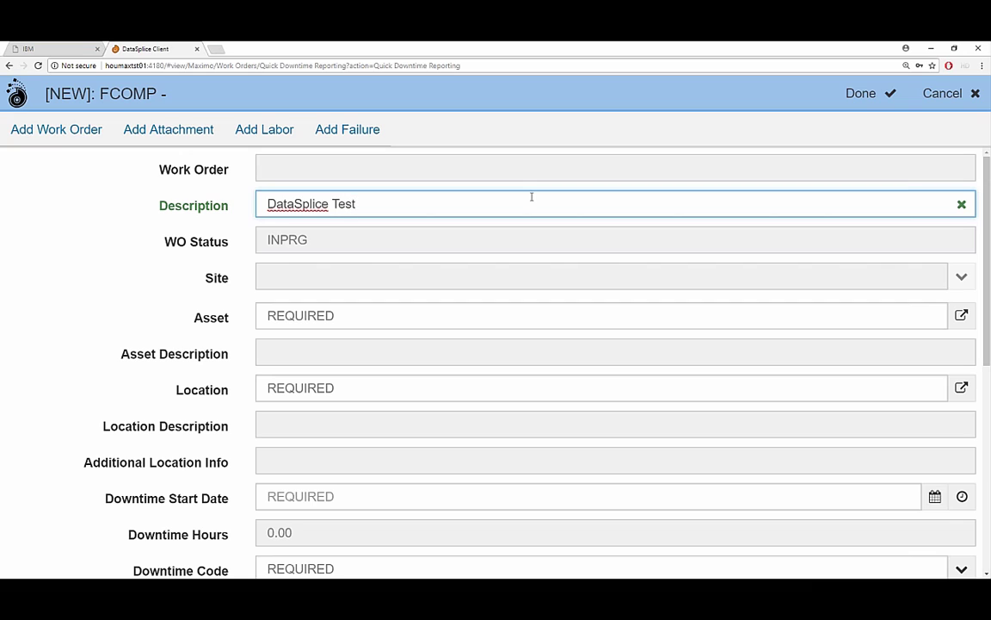
{"action": "left_click", "coordinate": [961, 315]}
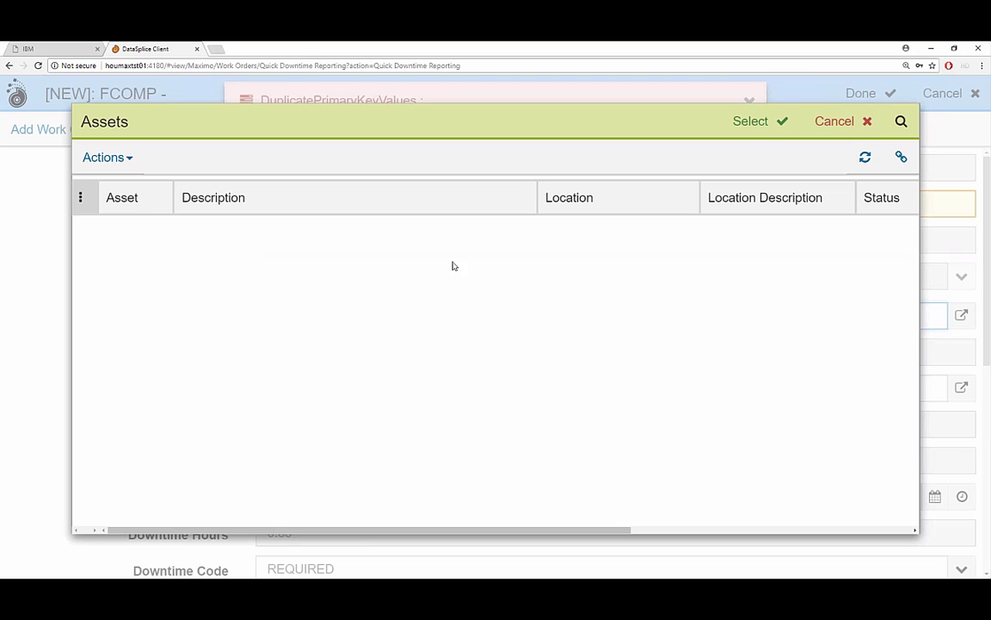
{"action": "left_click", "coordinate": [866, 158]}
{"action": "left_click", "coordinate": [860, 165]}
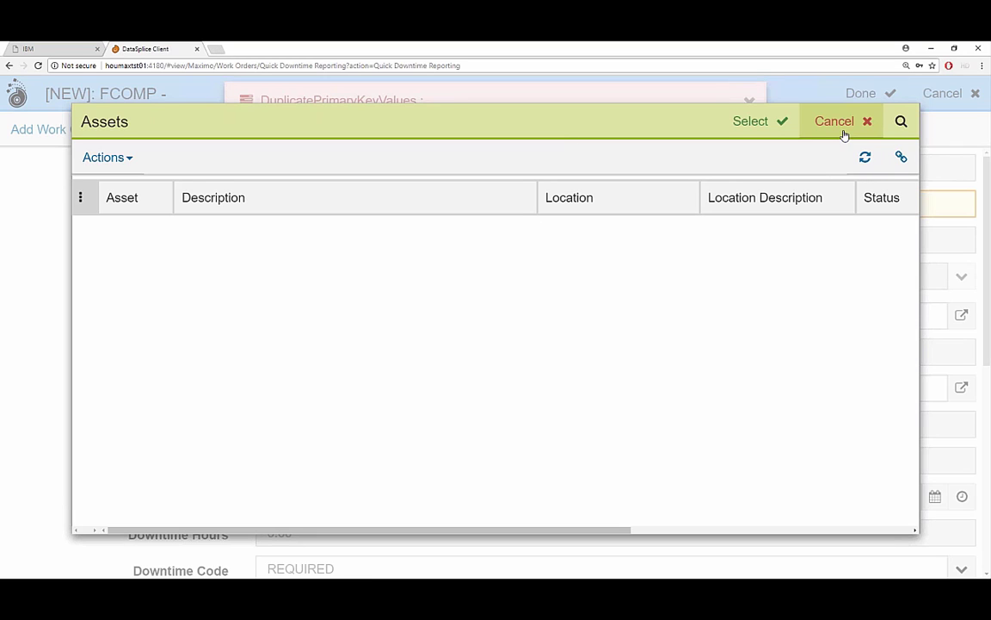
{"action": "left_click", "coordinate": [841, 125]}
{"action": "left_click", "coordinate": [747, 101]}
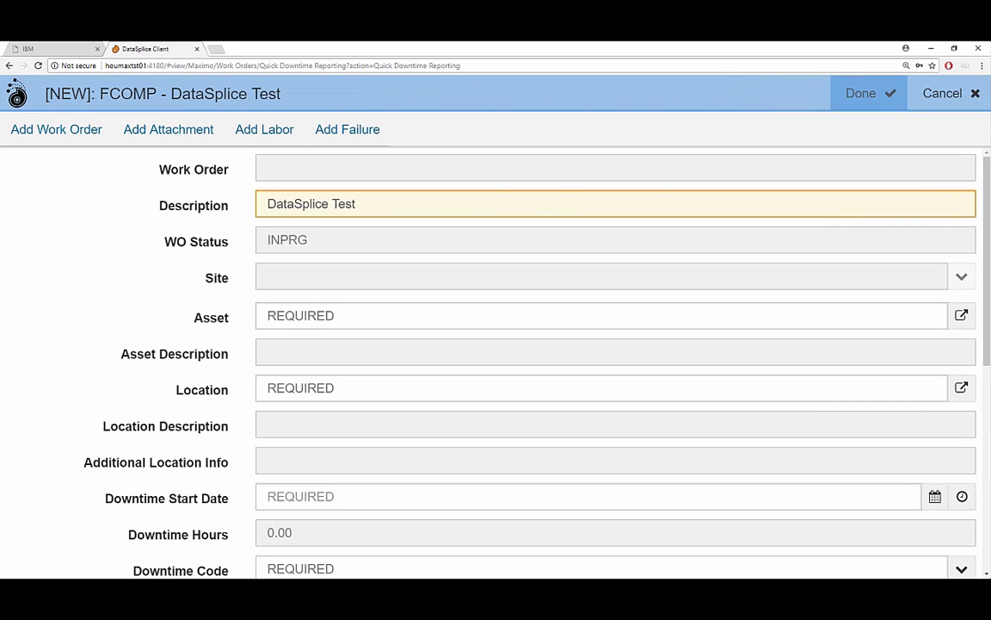
Discard the unfinished work order and start an offline synchronization from the logo menu.
{"action": "left_click", "coordinate": [938, 93]}
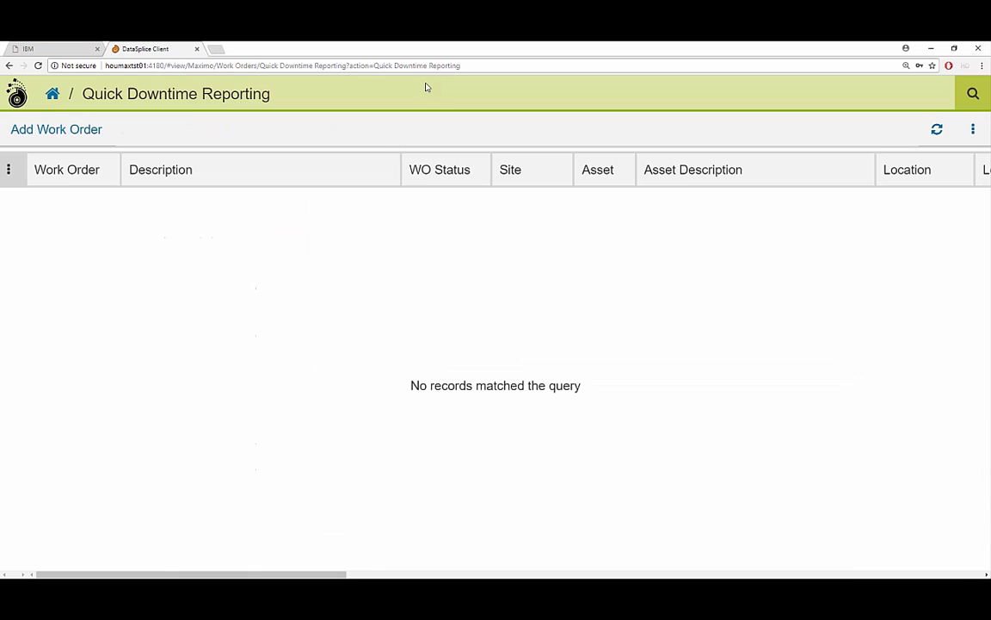
{"action": "left_click", "coordinate": [16, 93]}
{"action": "left_click", "coordinate": [58, 127]}
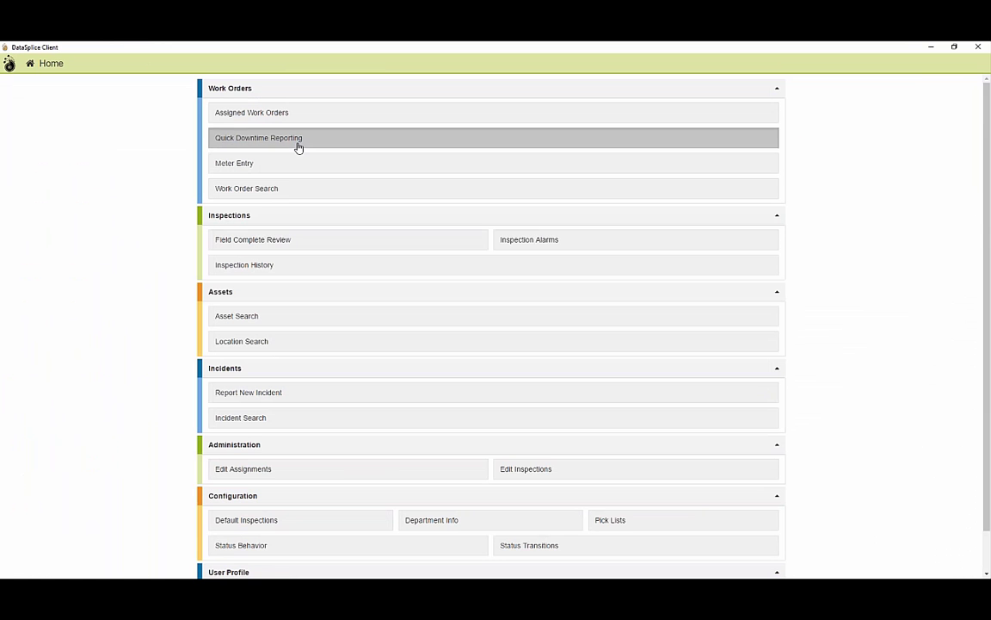
Try a new downtime work order in the desktop client, then reload it and switch windows.
{"action": "left_click", "coordinate": [298, 145]}
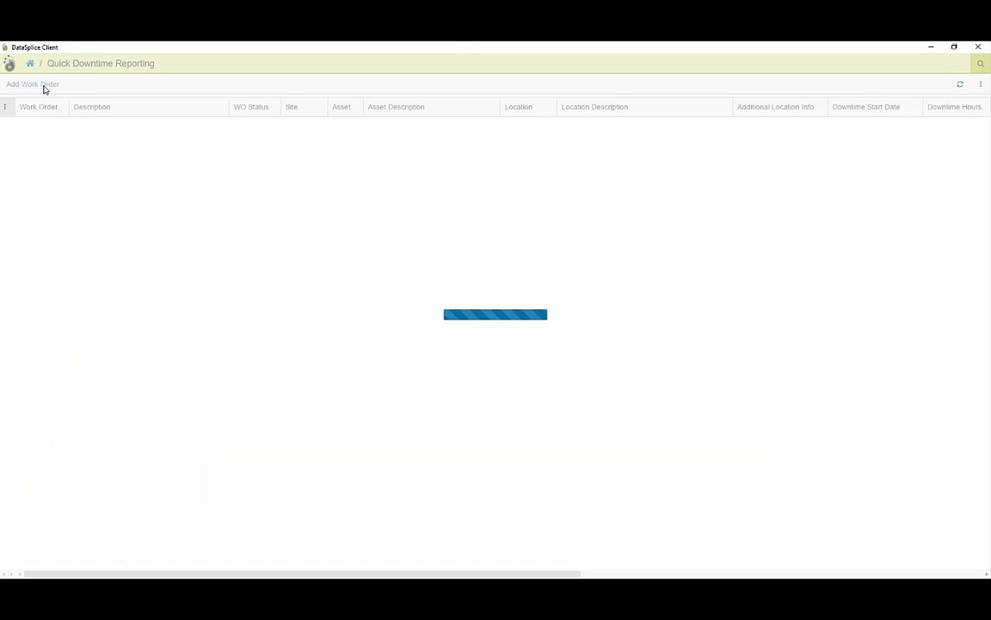
{"action": "left_click", "coordinate": [33, 83]}
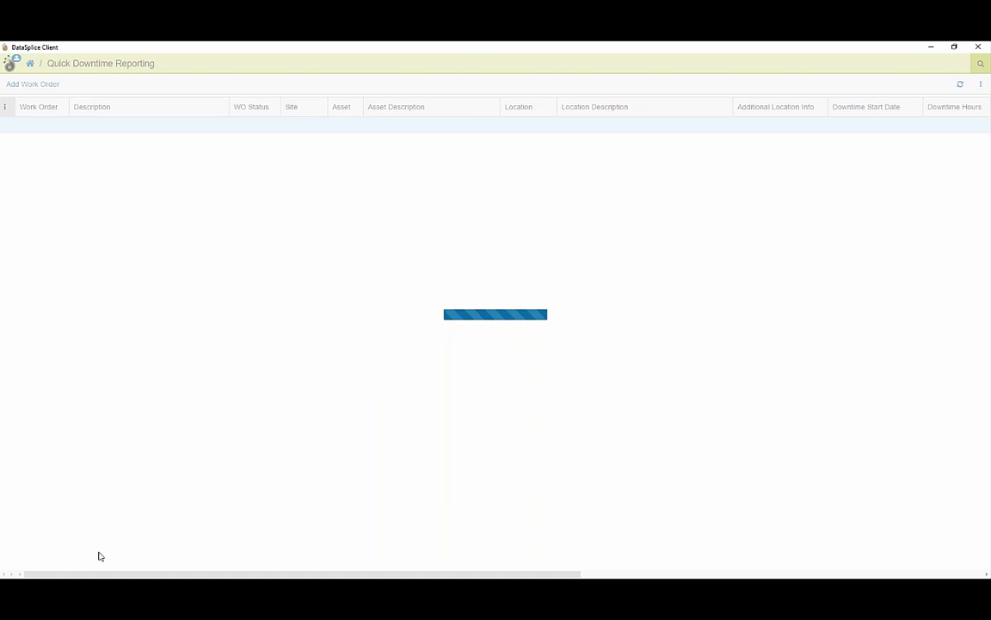
{"action": "mouse_move", "coordinate": [165, 598]}
{"action": "right_click", "coordinate": [602, 52]}
{"action": "left_click", "coordinate": [755, 279]}
{"action": "right_click", "coordinate": [752, 277]}
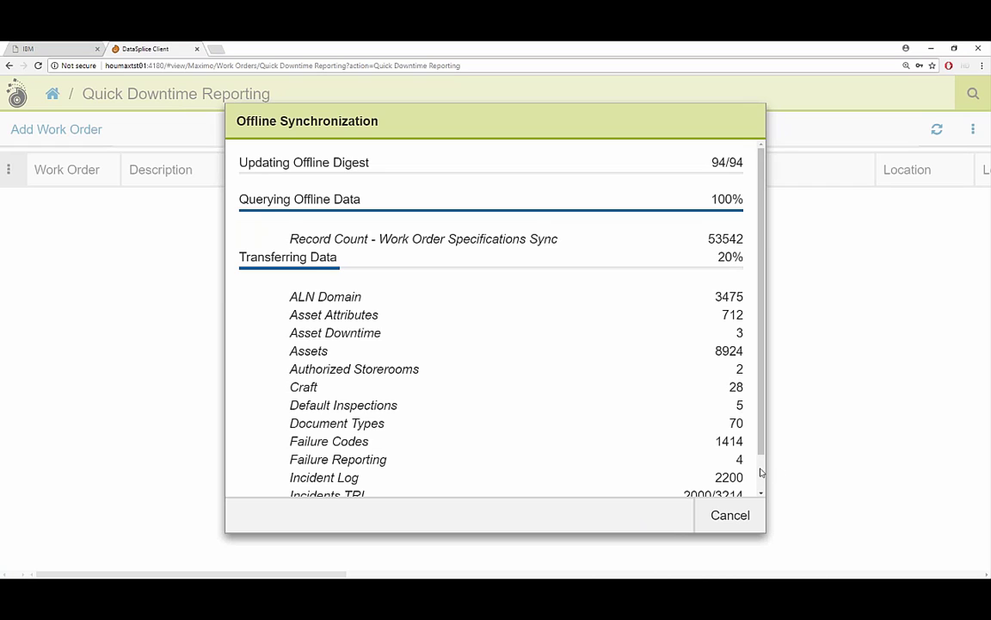
{"action": "scroll", "coordinate": [760, 471], "scroll_direction": "down", "scroll_amount": 1}
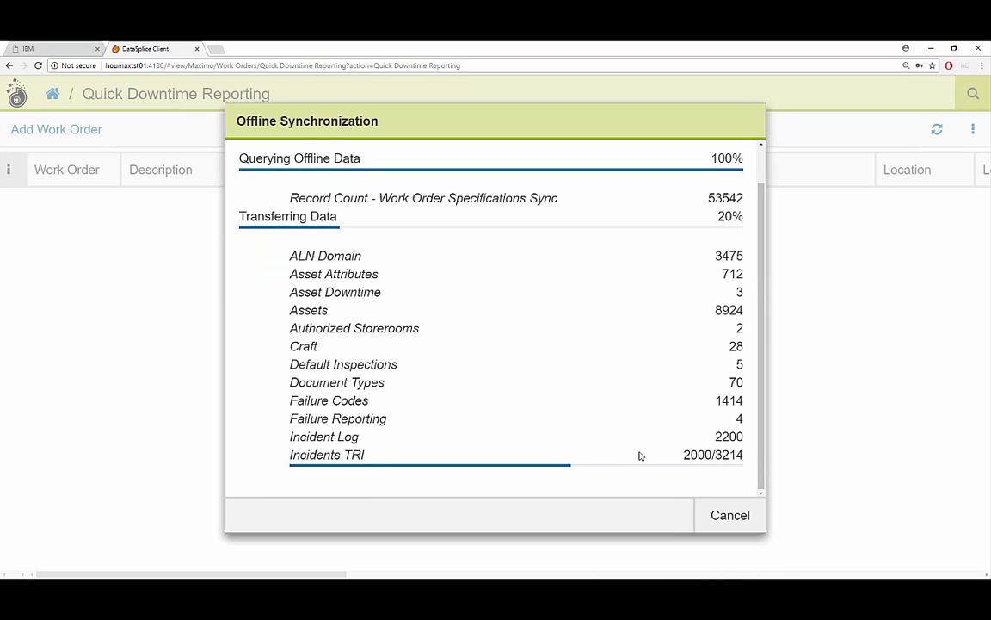
{"action": "left_click", "coordinate": [647, 541]}
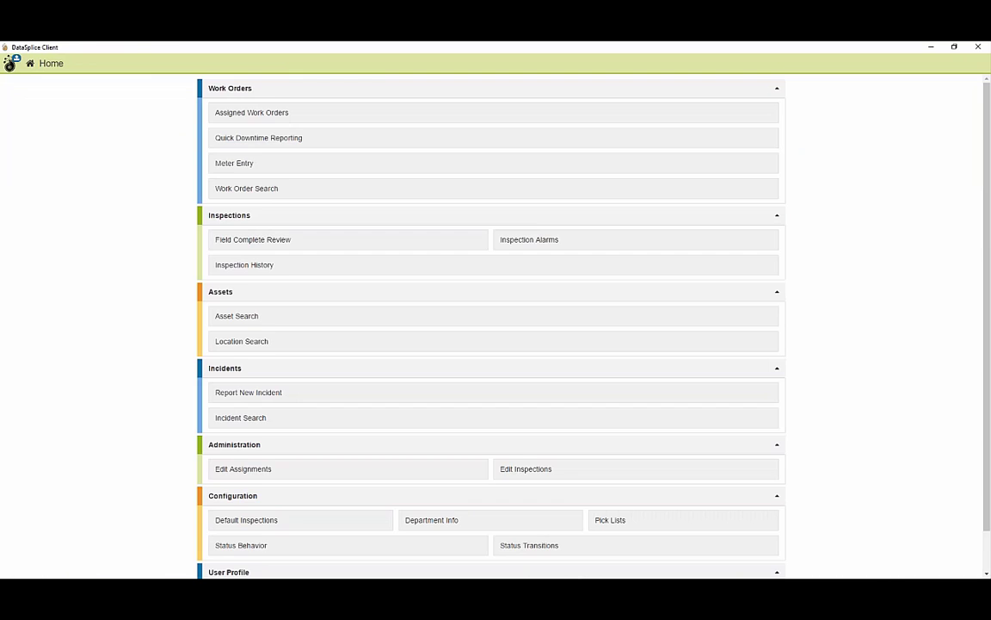
Delete the pending Insert modification from the local modifications list and reset changes.
{"action": "left_click", "coordinate": [9, 63]}
{"action": "left_click", "coordinate": [136, 83]}
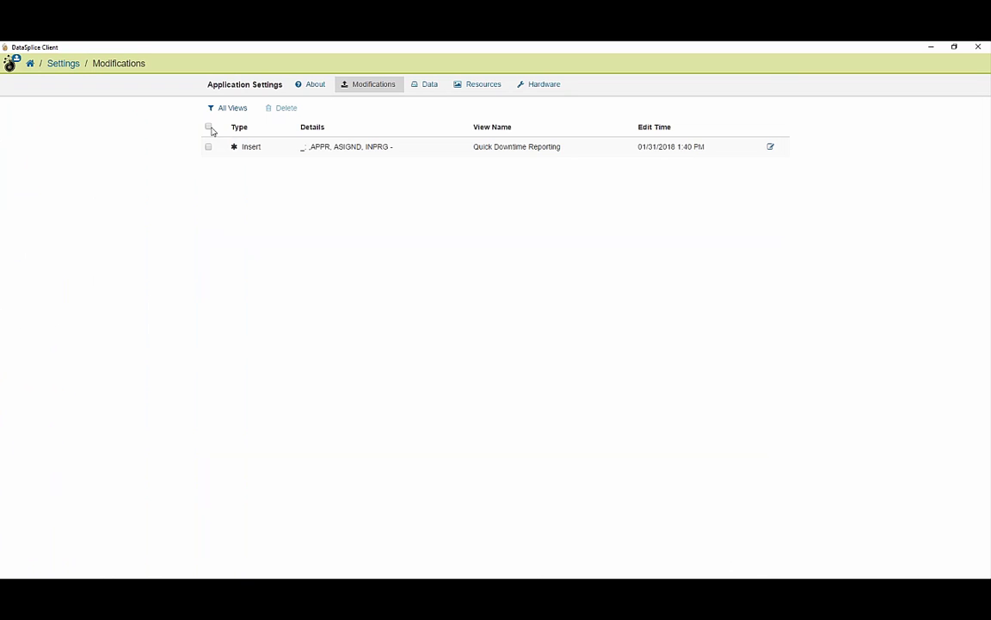
{"action": "left_click", "coordinate": [277, 110]}
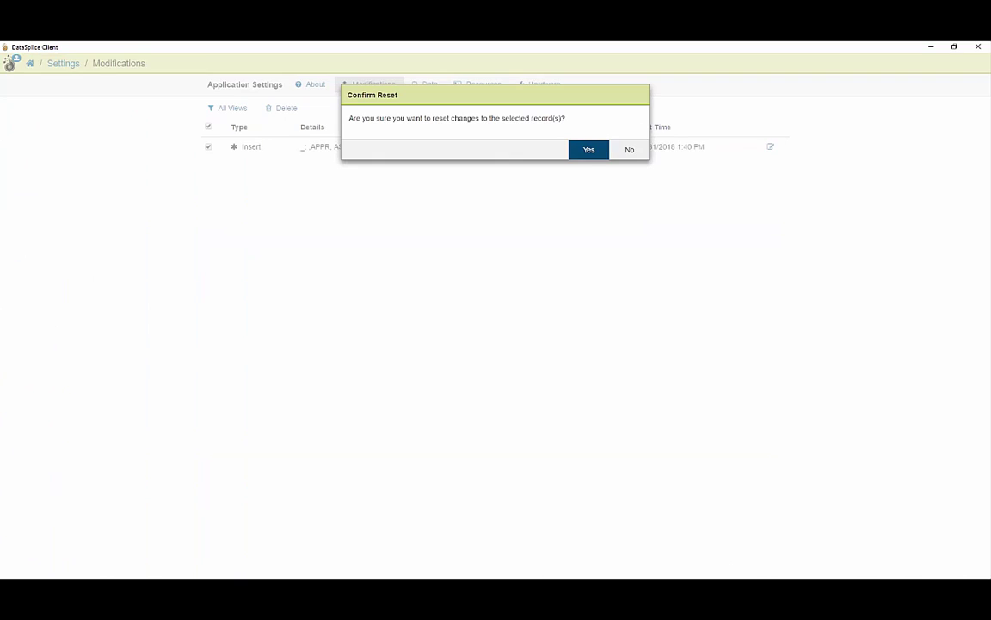
{"action": "left_click", "coordinate": [587, 151]}
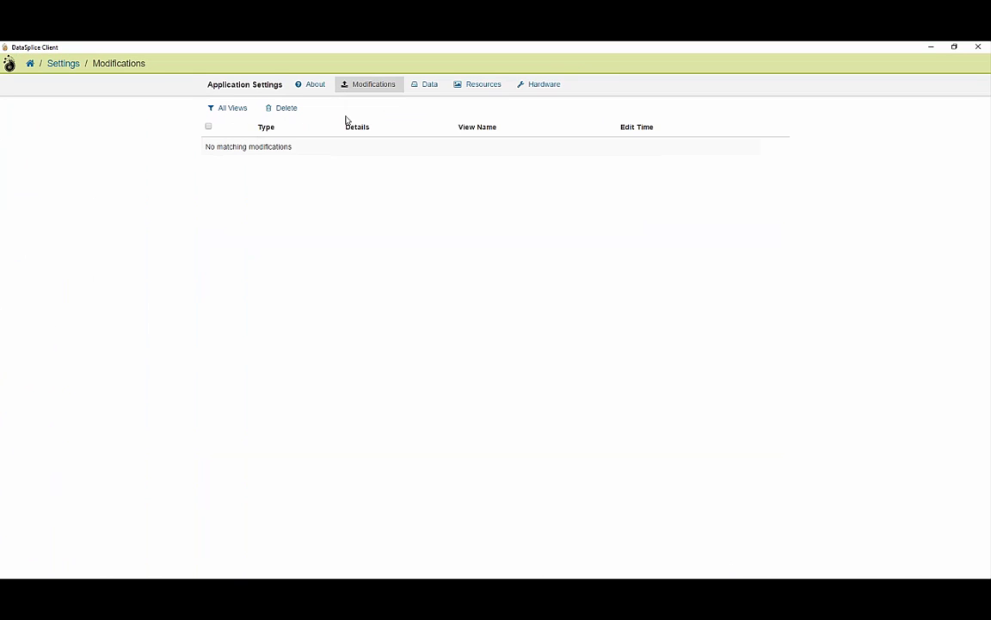
Return Home and open Quick Downtime Reporting in the desktop window.
{"action": "left_click", "coordinate": [30, 64]}
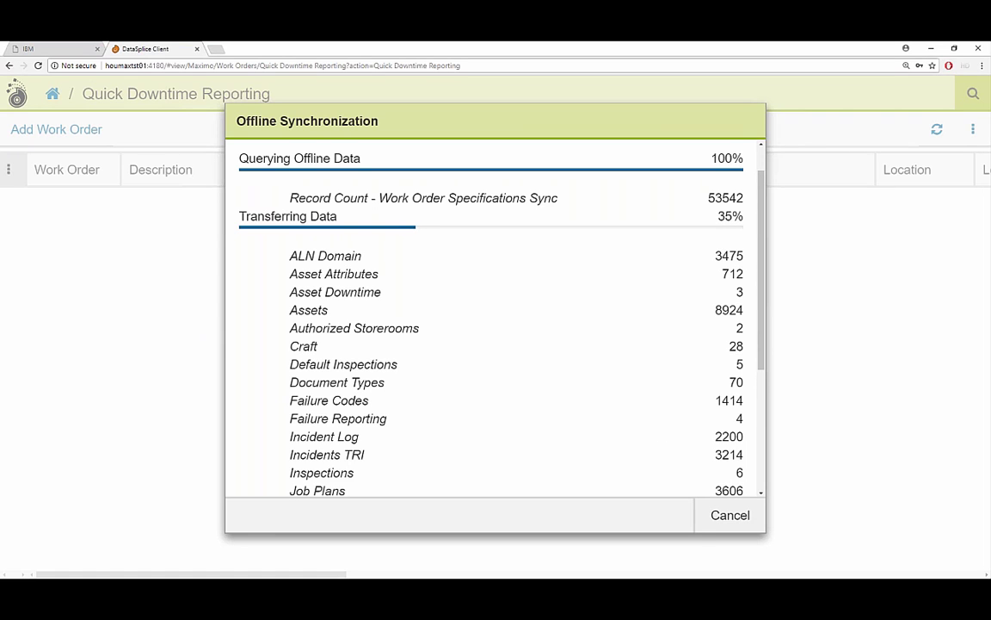
{"action": "left_click", "coordinate": [648, 535]}
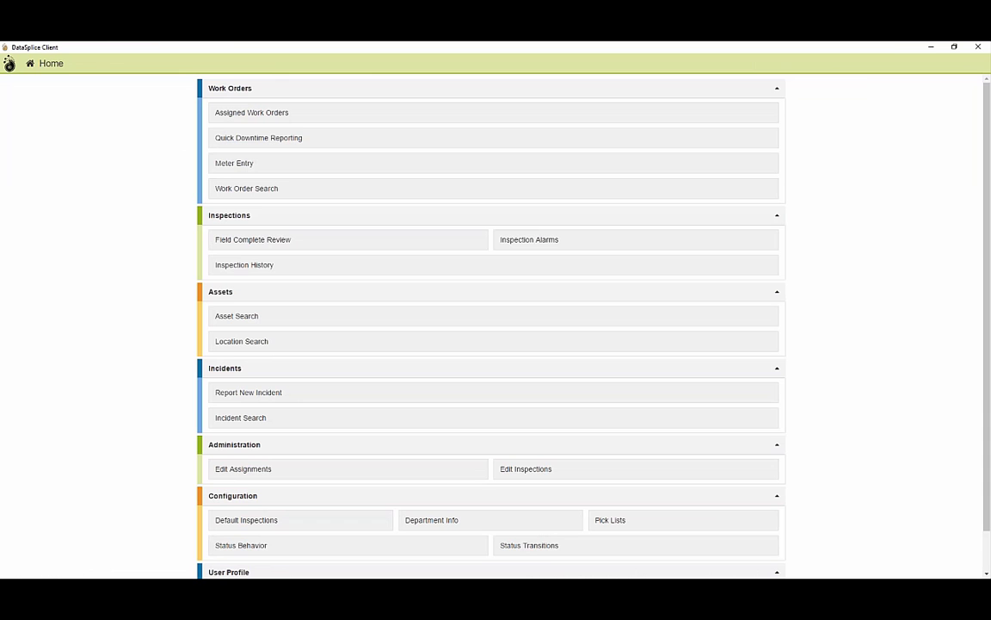
{"action": "left_click", "coordinate": [299, 145]}
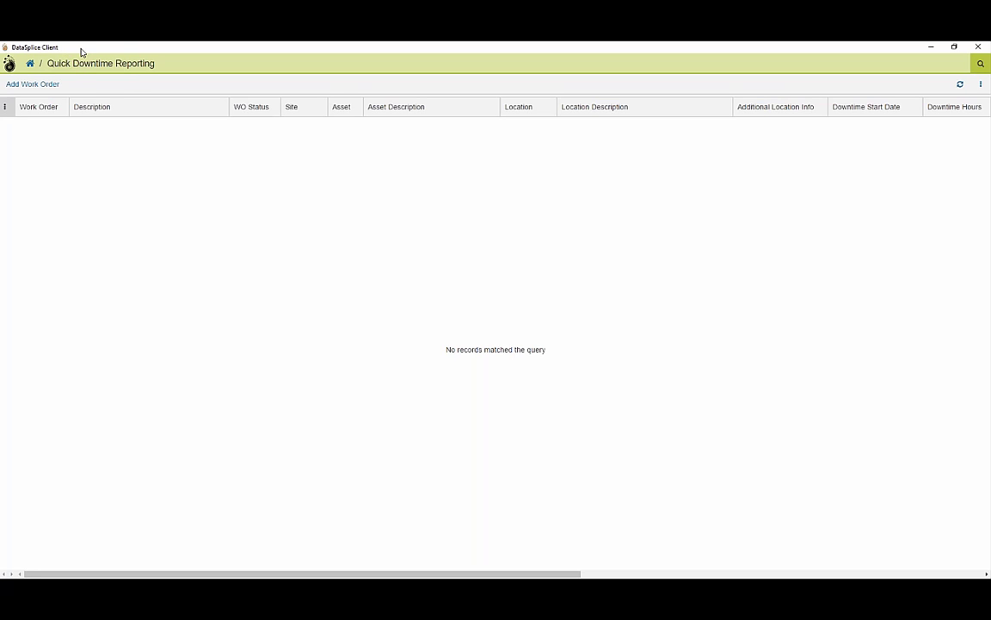
Add a work order, let offline synchronization reach 100%, and close its summary.
{"action": "left_click", "coordinate": [40, 85]}
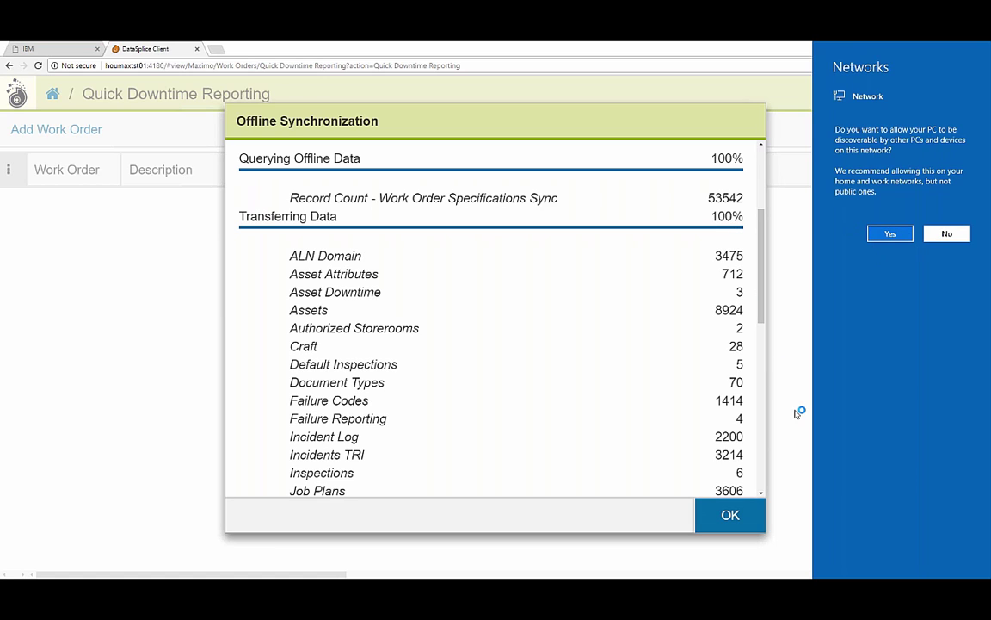
{"action": "left_click", "coordinate": [775, 361]}
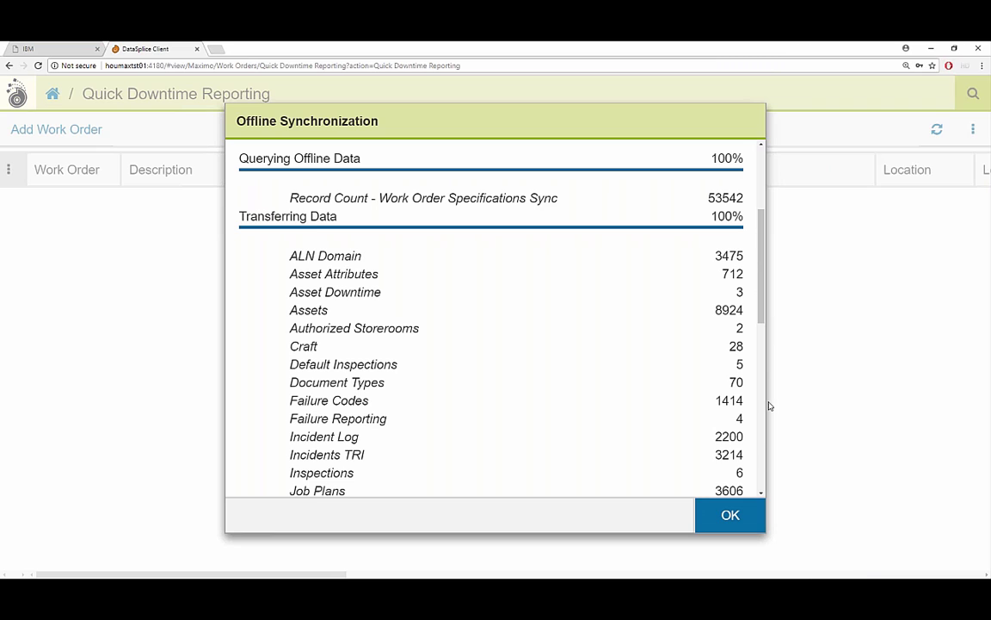
{"action": "left_click", "coordinate": [729, 515]}
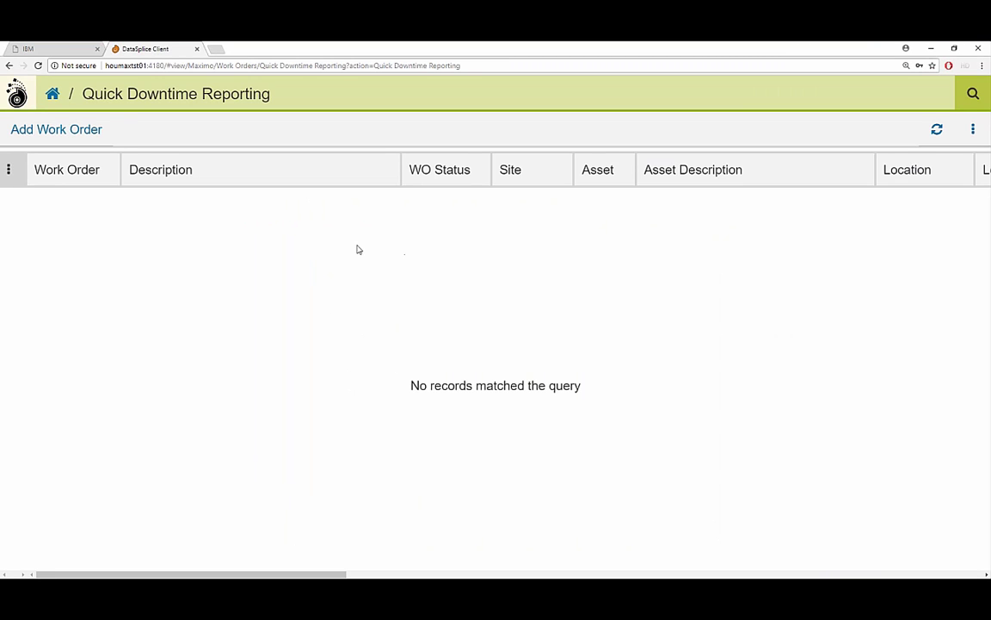
Create a work order described 'Test Again' and open the asset lookup listing 2876 assets.
{"action": "left_click", "coordinate": [78, 131]}
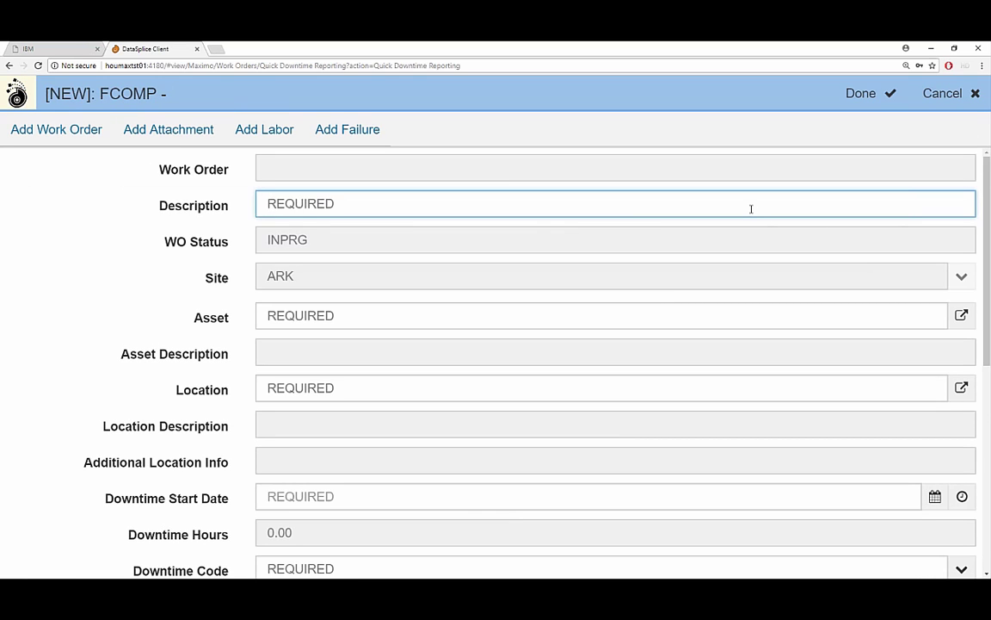
{"action": "type", "text": "Test "}
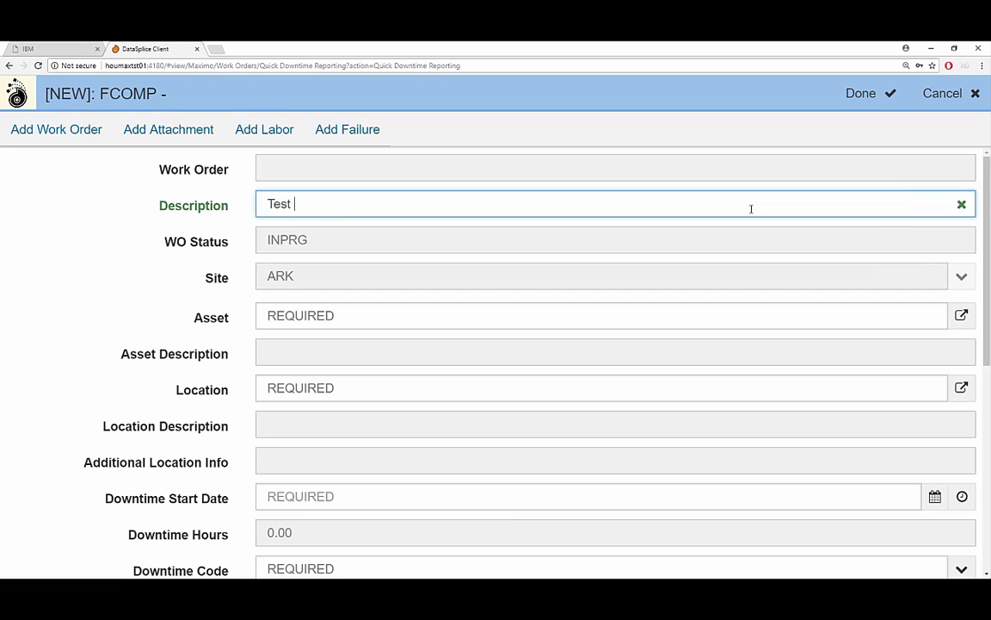
{"action": "type", "text": "Again"}
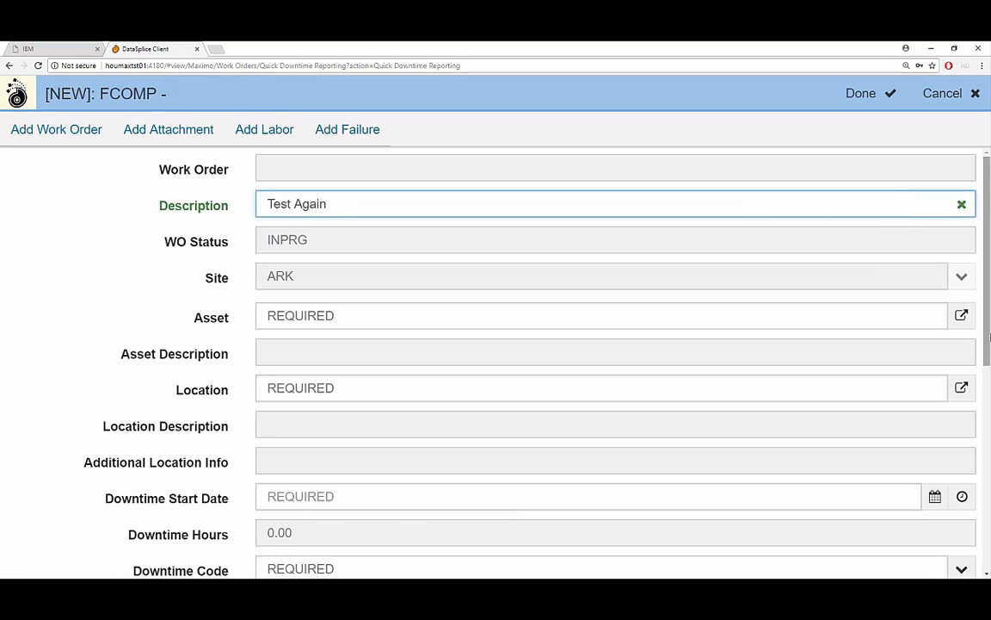
{"action": "left_click", "coordinate": [961, 315]}
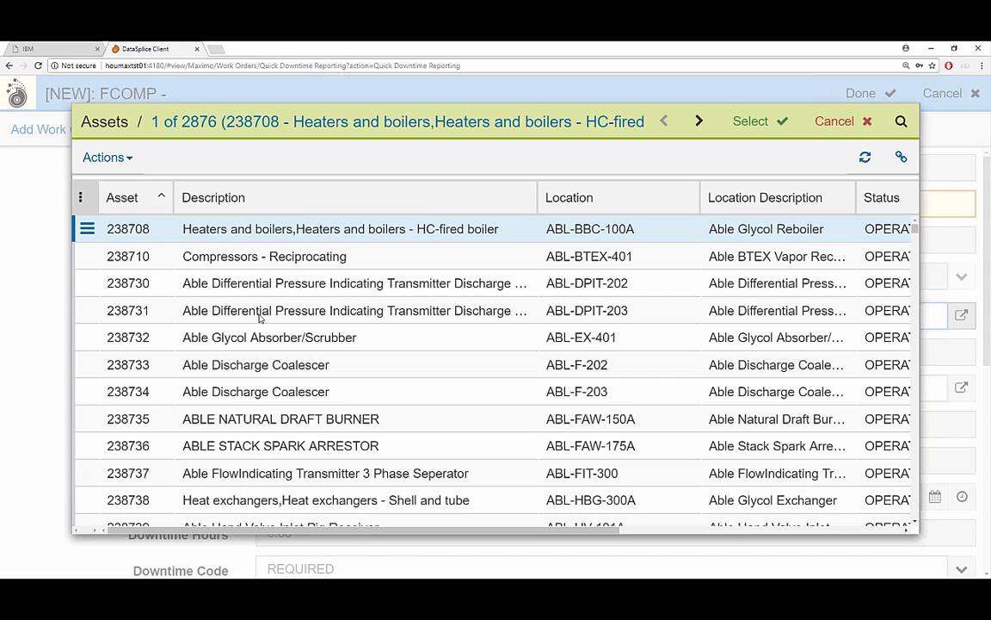
Select asset 238733, Able Discharge Coalescer at ABL-F-202, in the Assets dialog.
{"action": "left_click", "coordinate": [275, 364]}
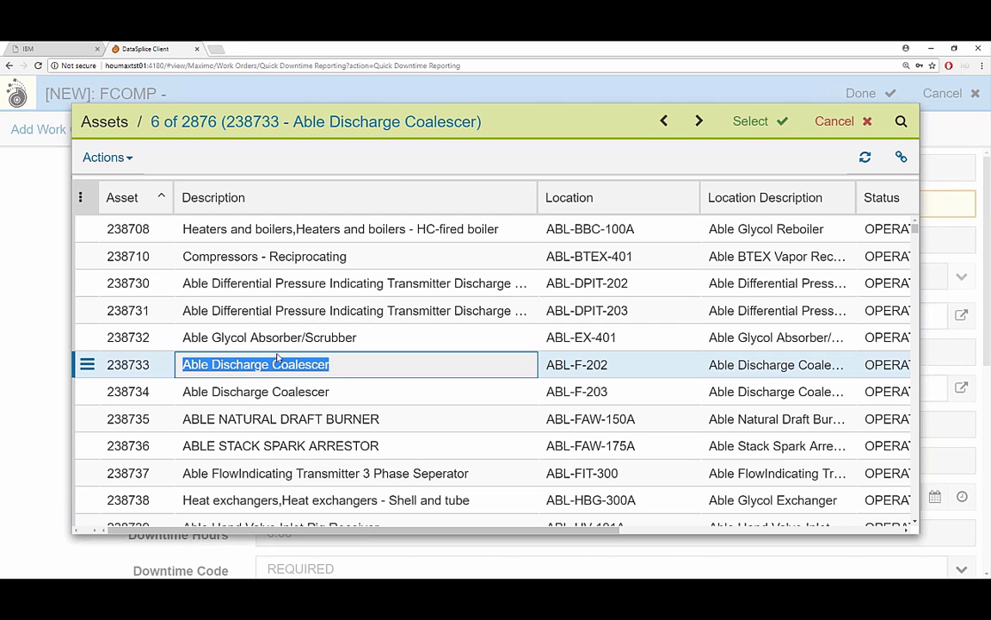
{"action": "left_click", "coordinate": [87, 364]}
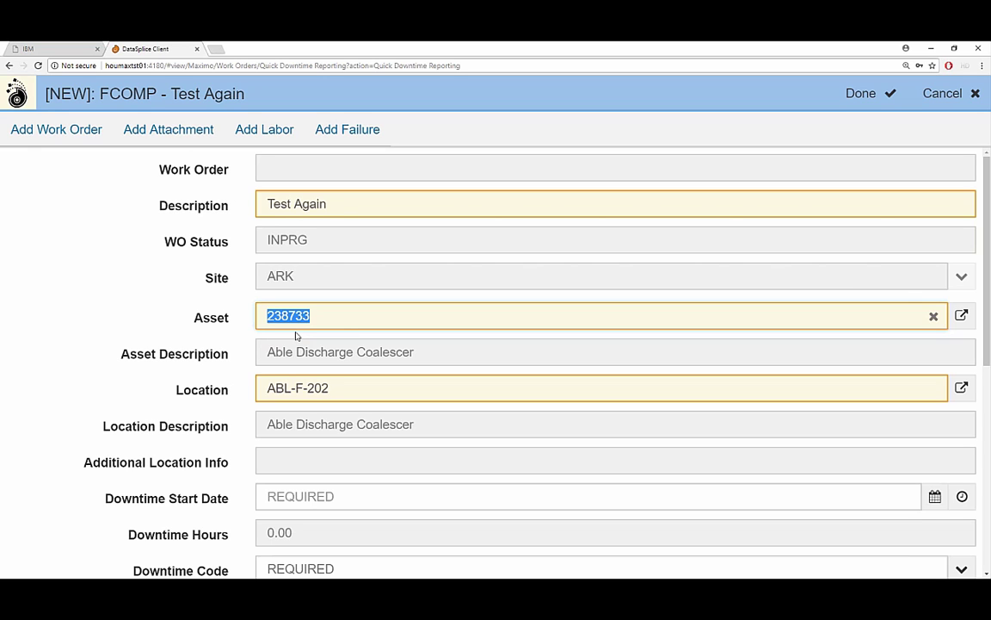
Set Downtime Start Date to 01/01/2018 1:05 AM and select the Downtime Hours value.
{"action": "left_click_drag", "start_coordinate": [987, 291], "coordinate": [988, 392]}
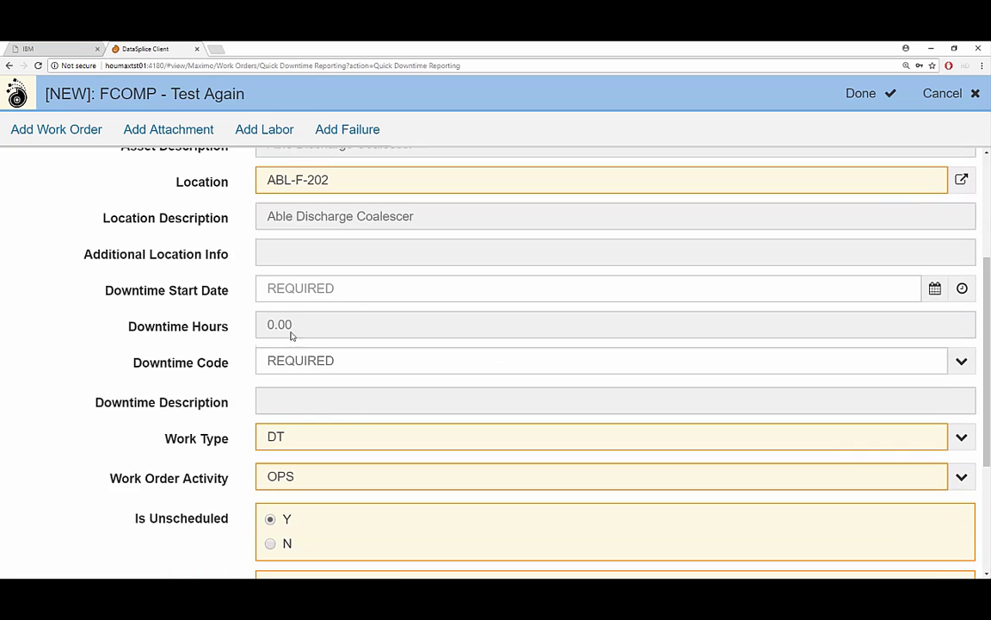
{"action": "left_click", "coordinate": [377, 288]}
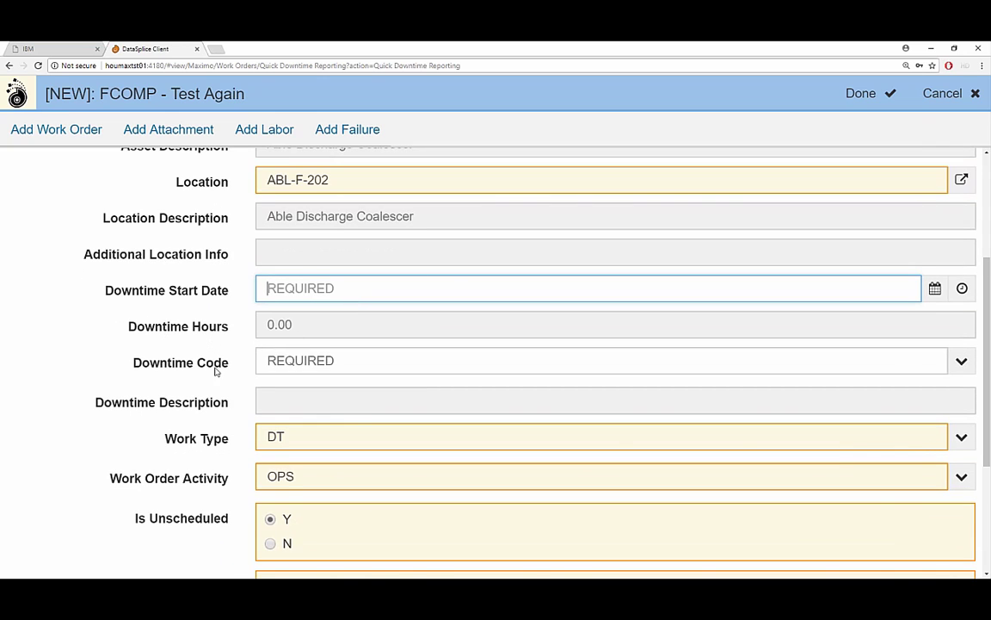
{"action": "left_click", "coordinate": [186, 275]}
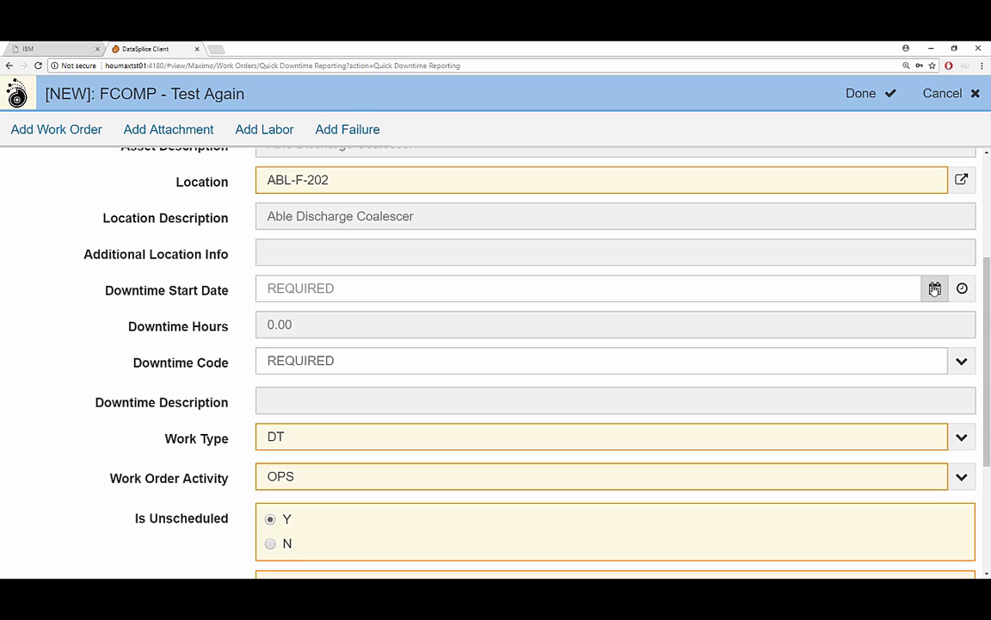
{"action": "left_click", "coordinate": [933, 287]}
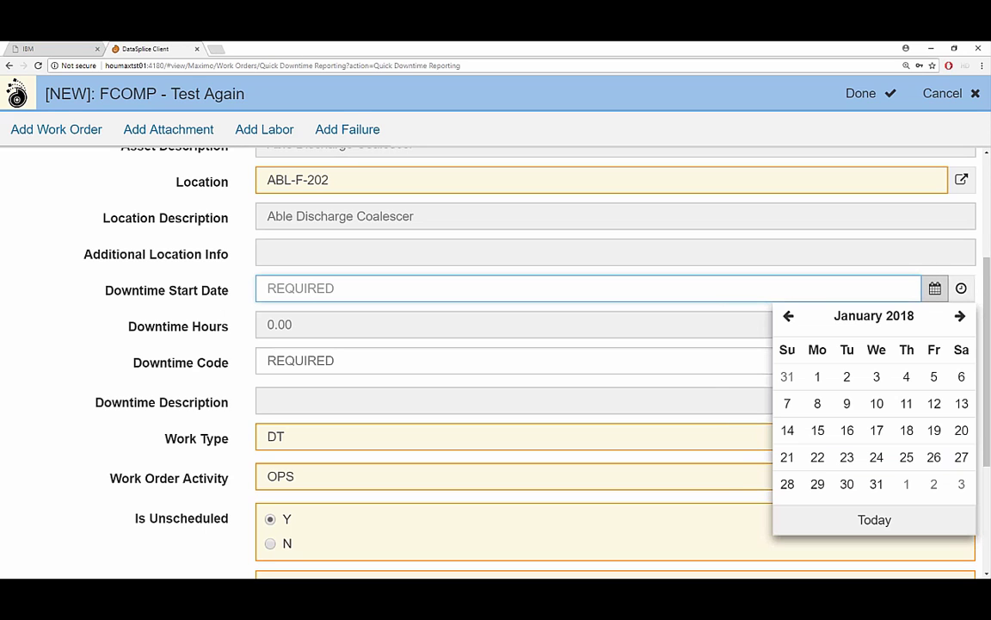
{"action": "left_click", "coordinate": [818, 376]}
{"action": "left_click", "coordinate": [837, 376]}
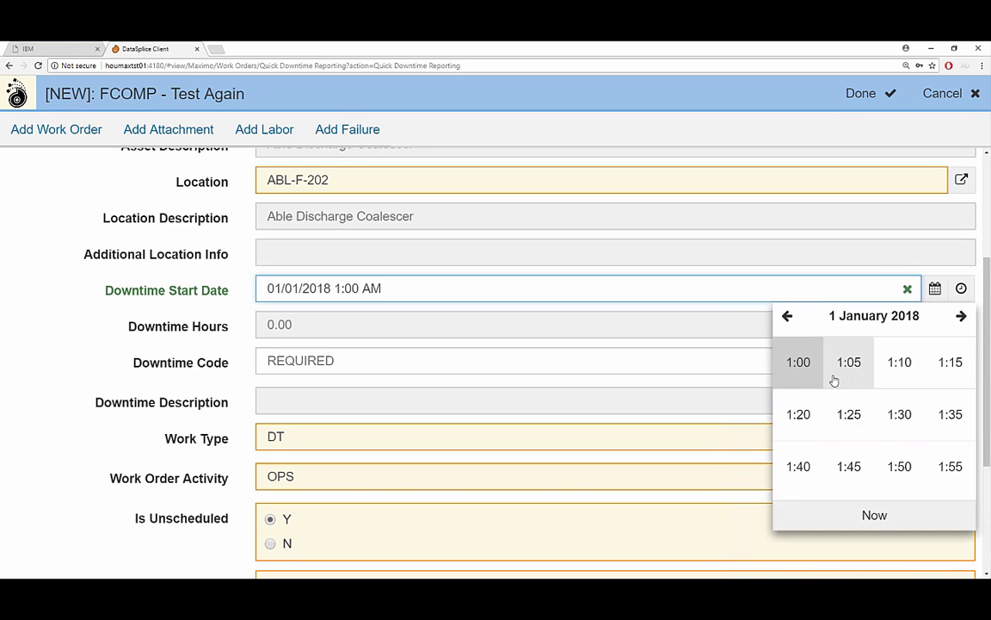
{"action": "key", "text": "Escape"}
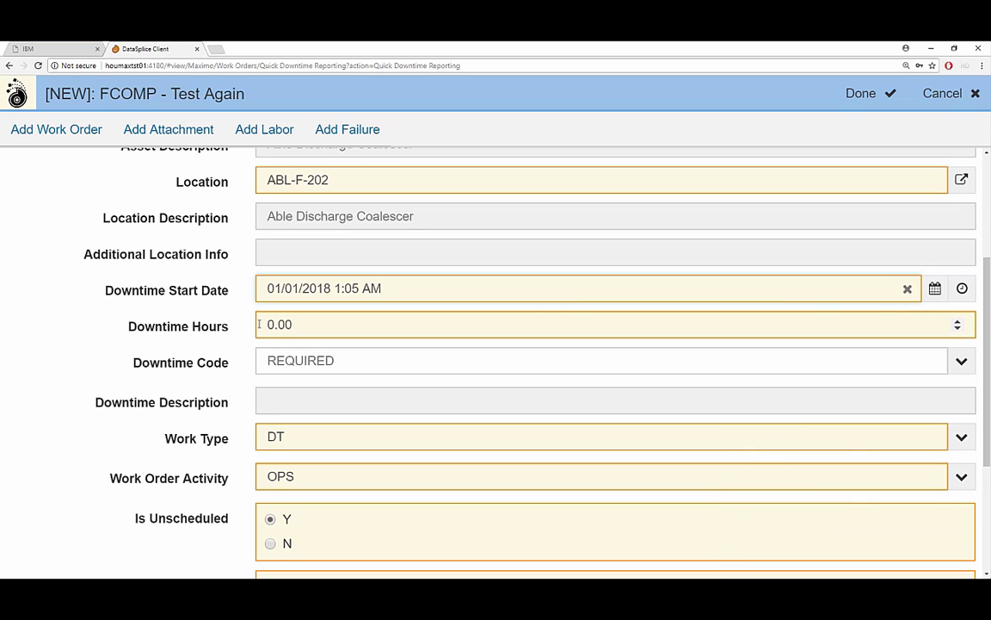
{"action": "left_click_drag", "start_coordinate": [259, 325], "coordinate": [273, 325]}
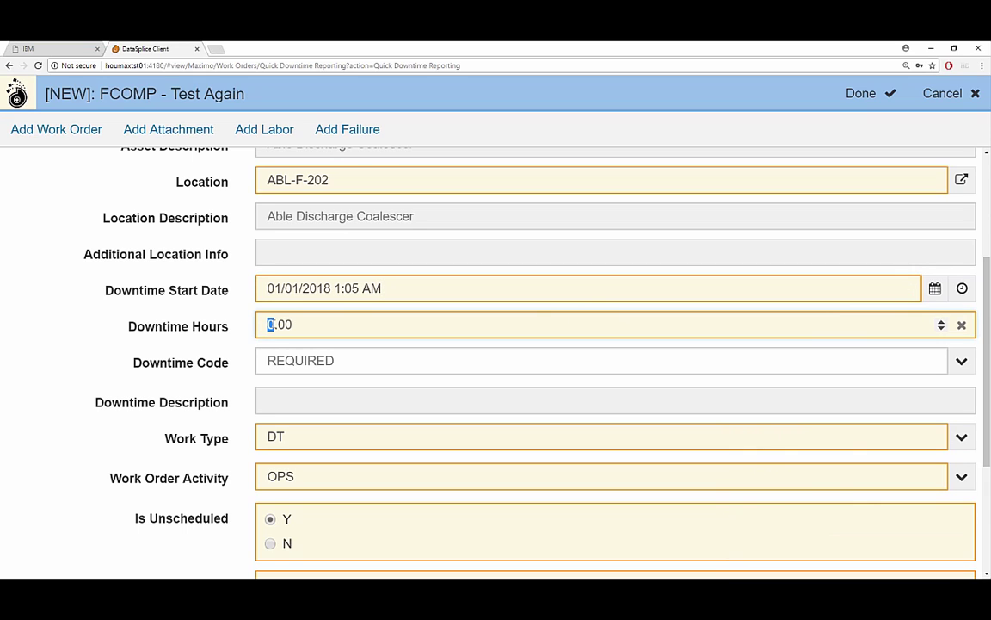
Enter 12 downtime hours and choose BELT as the downtime code.
{"action": "type", "text": "12"}
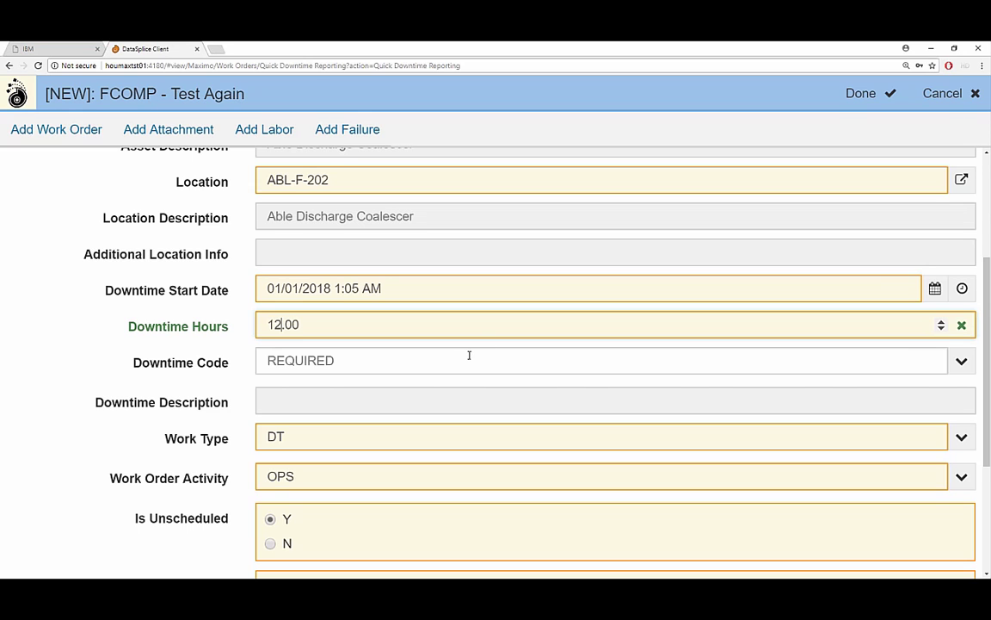
{"action": "left_click", "coordinate": [469, 354]}
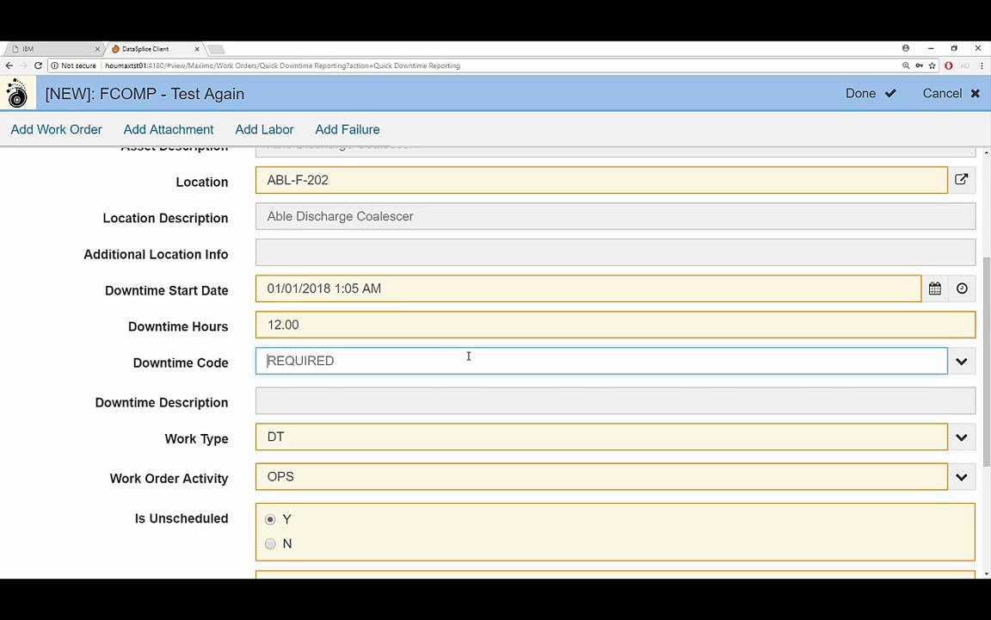
{"action": "left_click", "coordinate": [961, 361]}
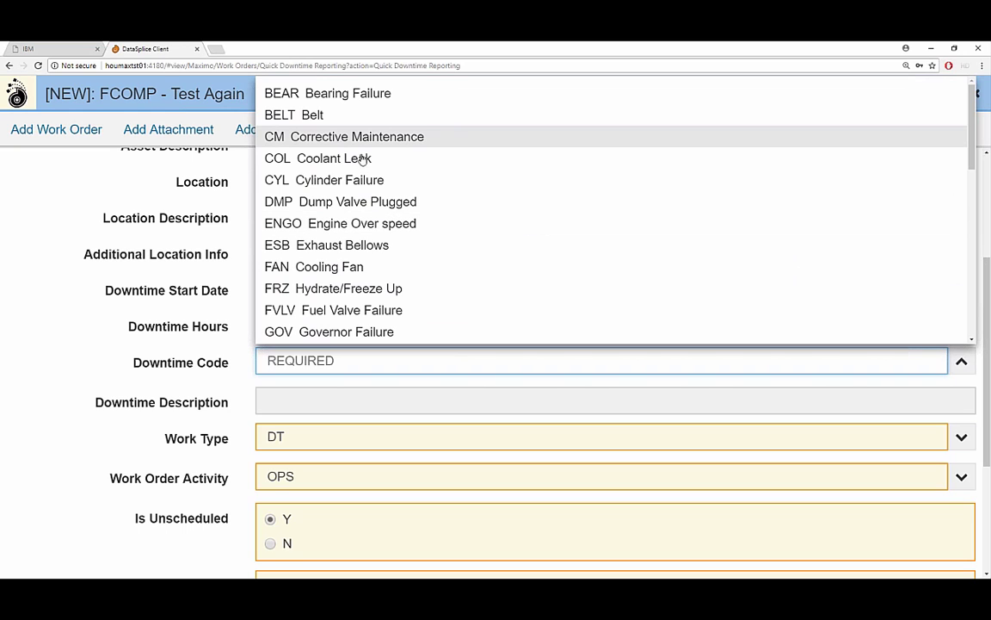
{"action": "left_click", "coordinate": [315, 116]}
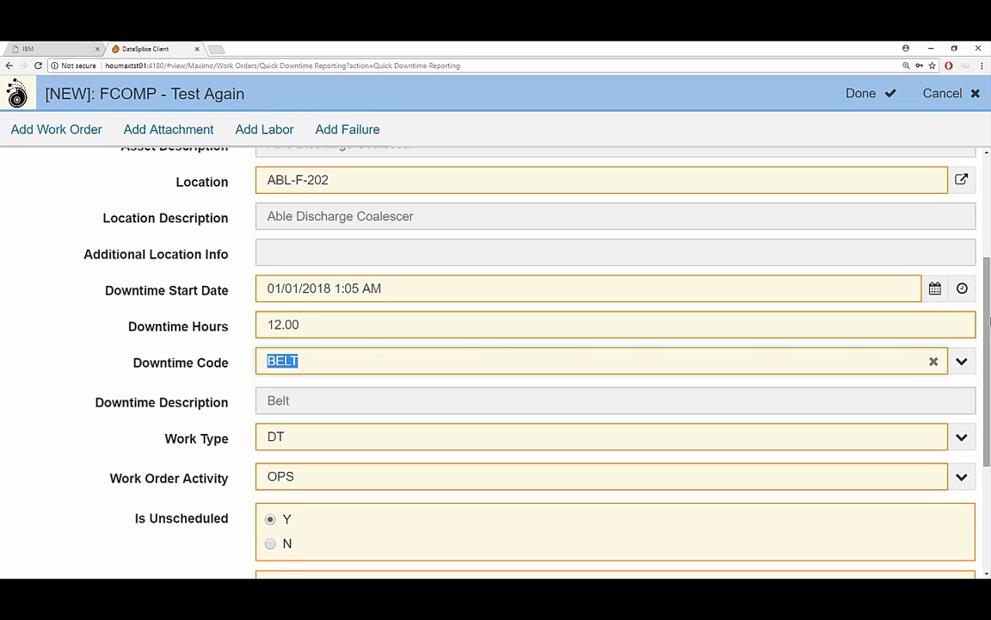
Confirm work type DT and work order activity OPS.
{"action": "scroll", "coordinate": [779, 336], "scroll_direction": "down", "scroll_amount": 3}
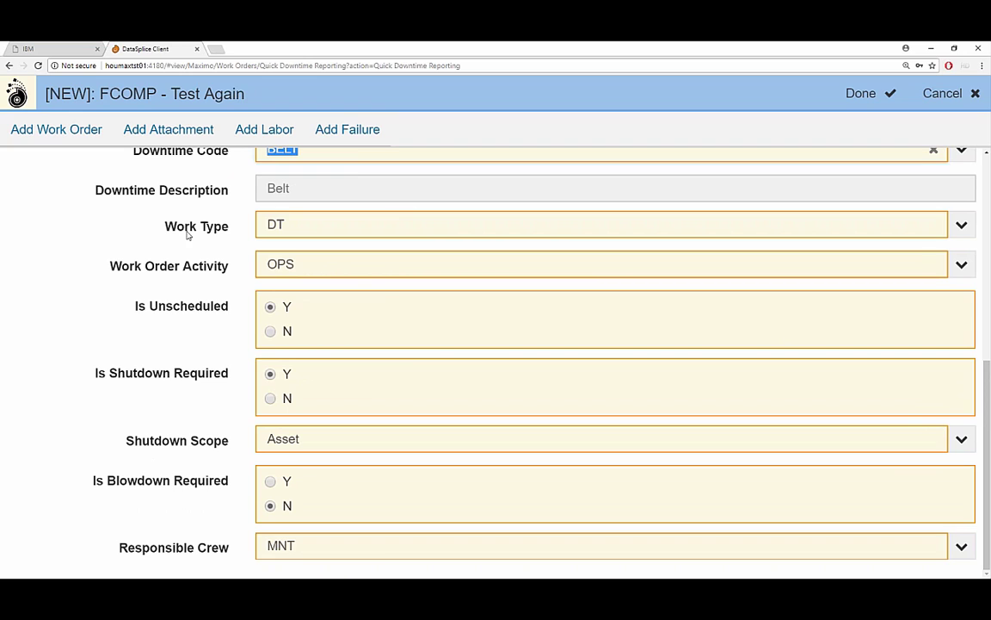
{"action": "left_click", "coordinate": [962, 224]}
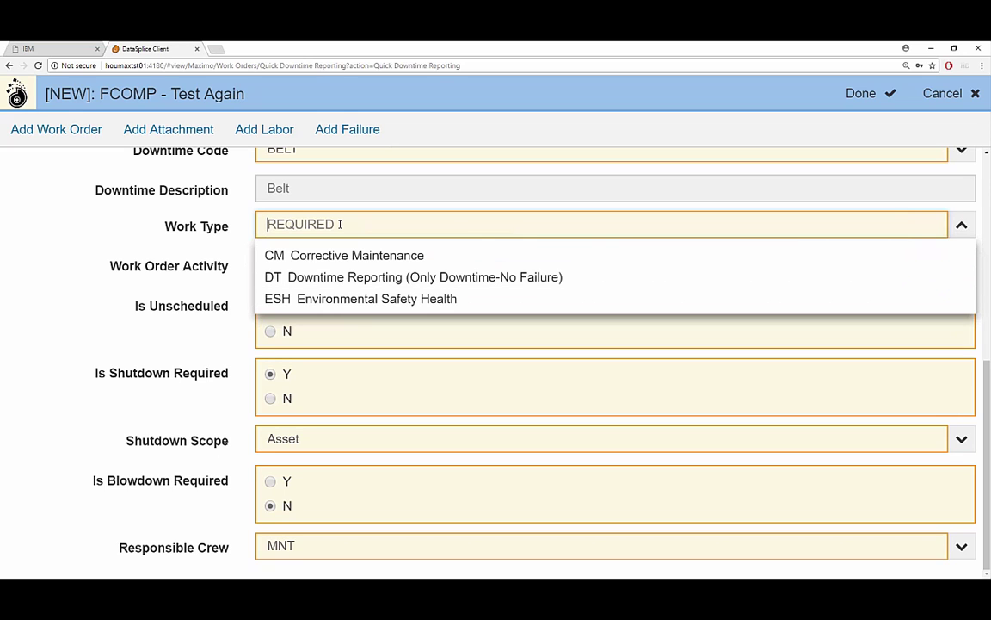
{"action": "left_click", "coordinate": [291, 276]}
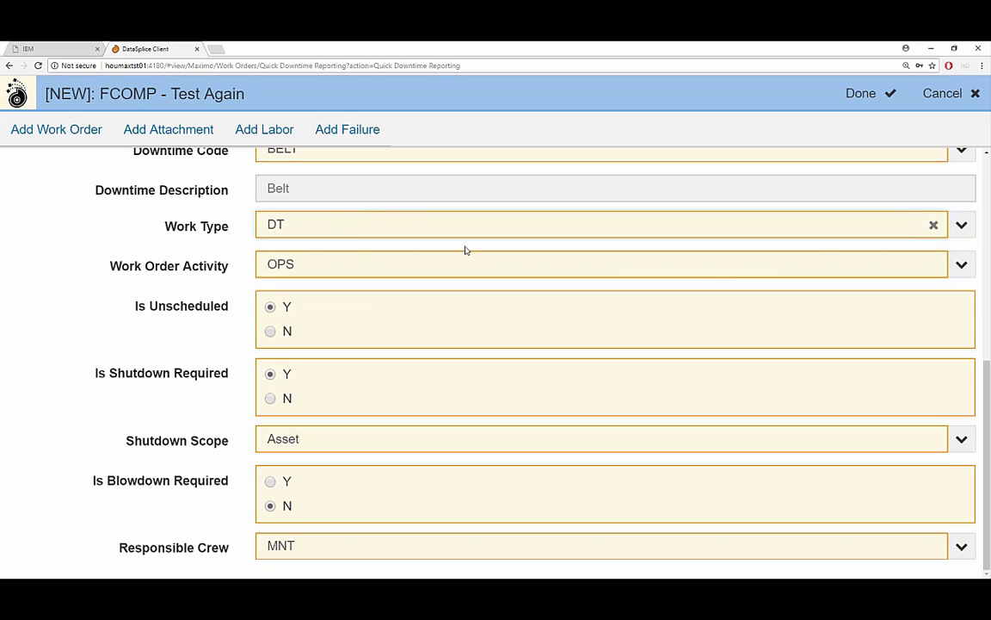
{"action": "left_click", "coordinate": [961, 264]}
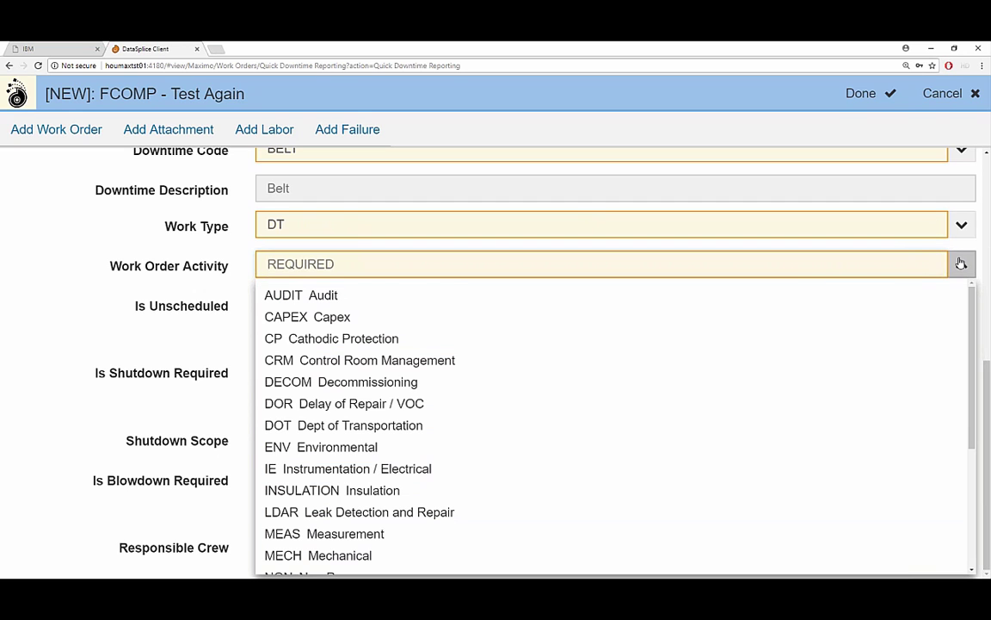
{"action": "left_click", "coordinate": [962, 263]}
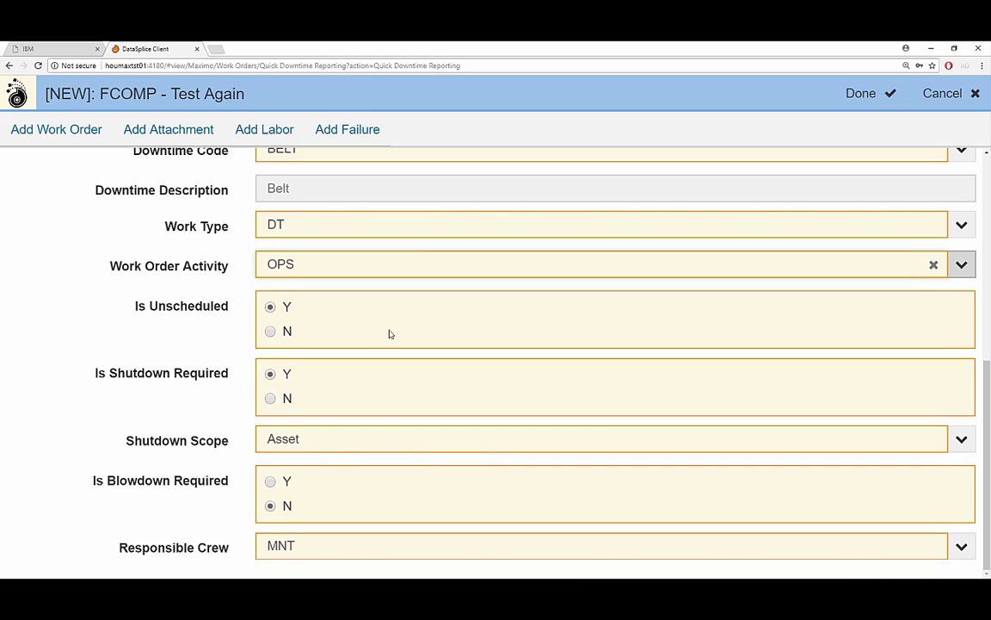
After the missing labor hours warning, add a labor entry for the first listed worker.
{"action": "left_click", "coordinate": [858, 96]}
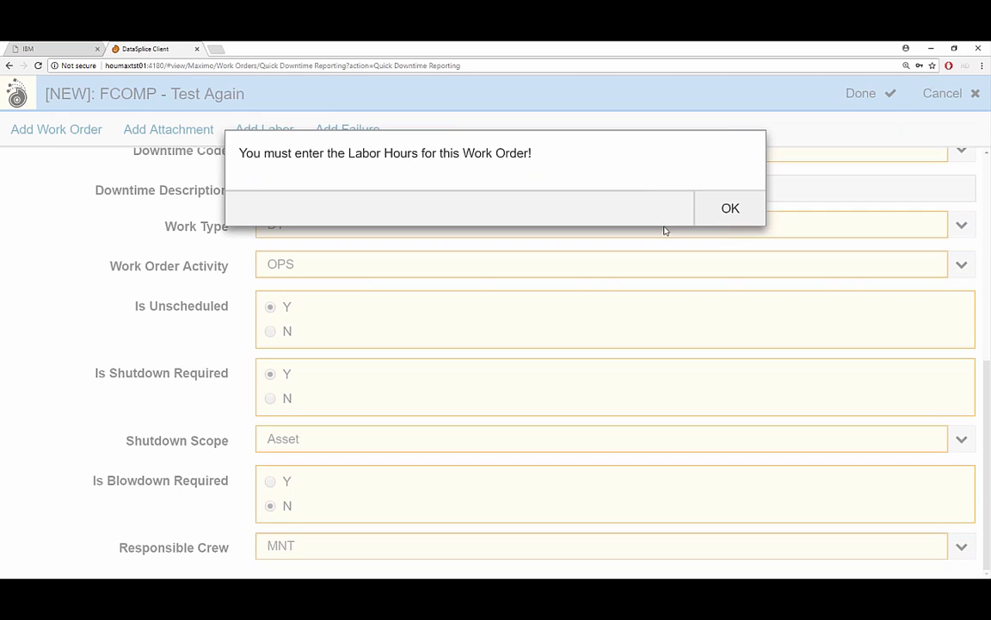
{"action": "left_click", "coordinate": [732, 208]}
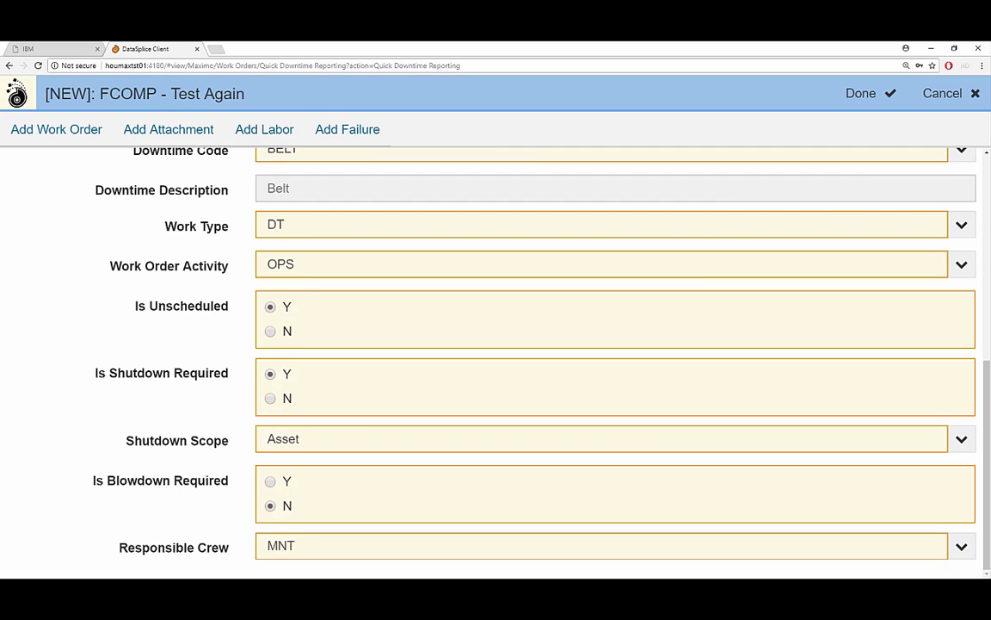
{"action": "left_click", "coordinate": [257, 135]}
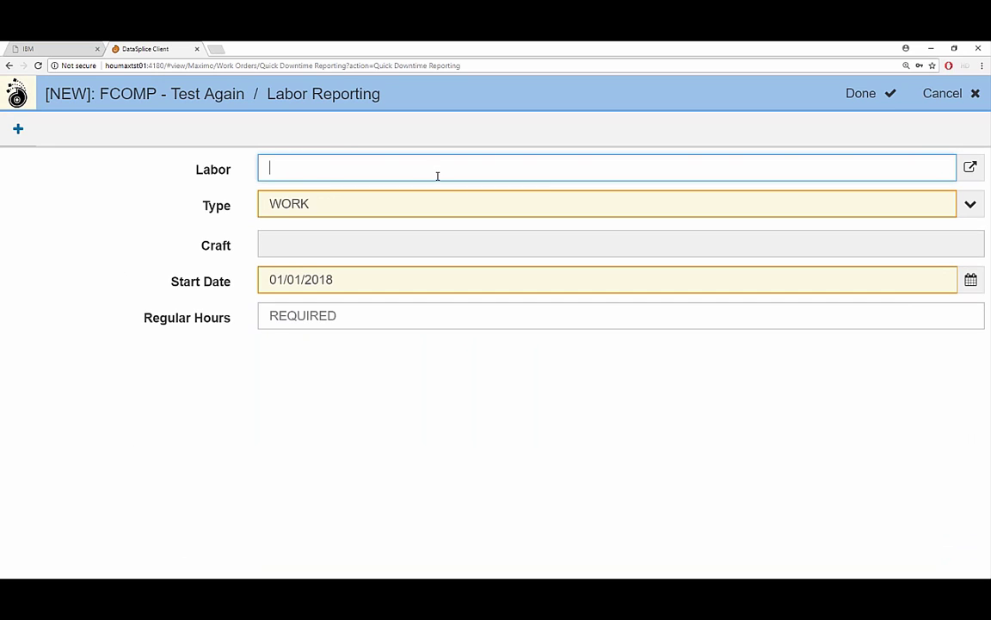
{"action": "left_click", "coordinate": [968, 168]}
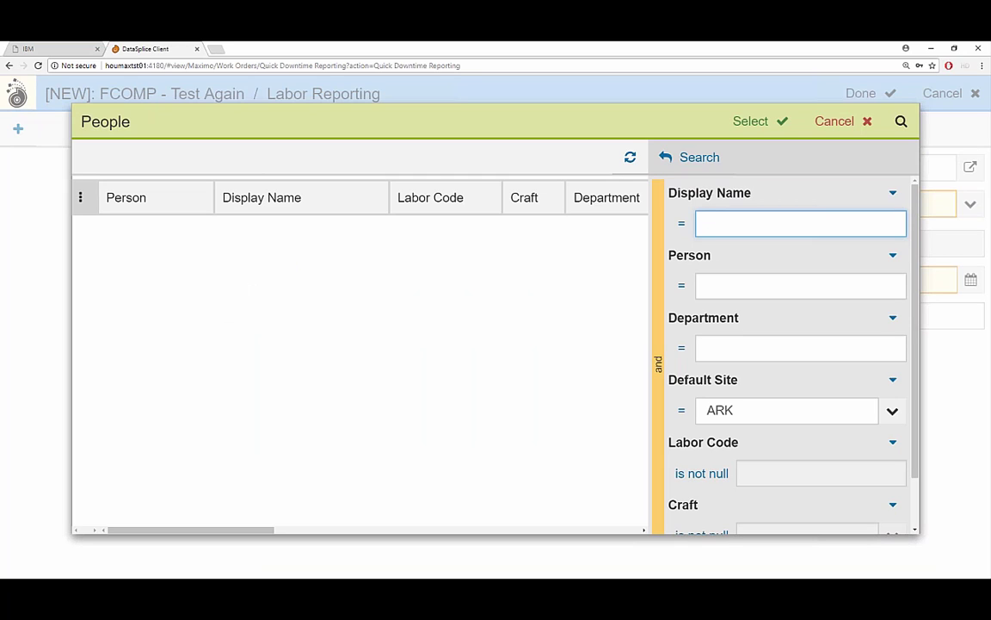
{"action": "left_click", "coordinate": [698, 167]}
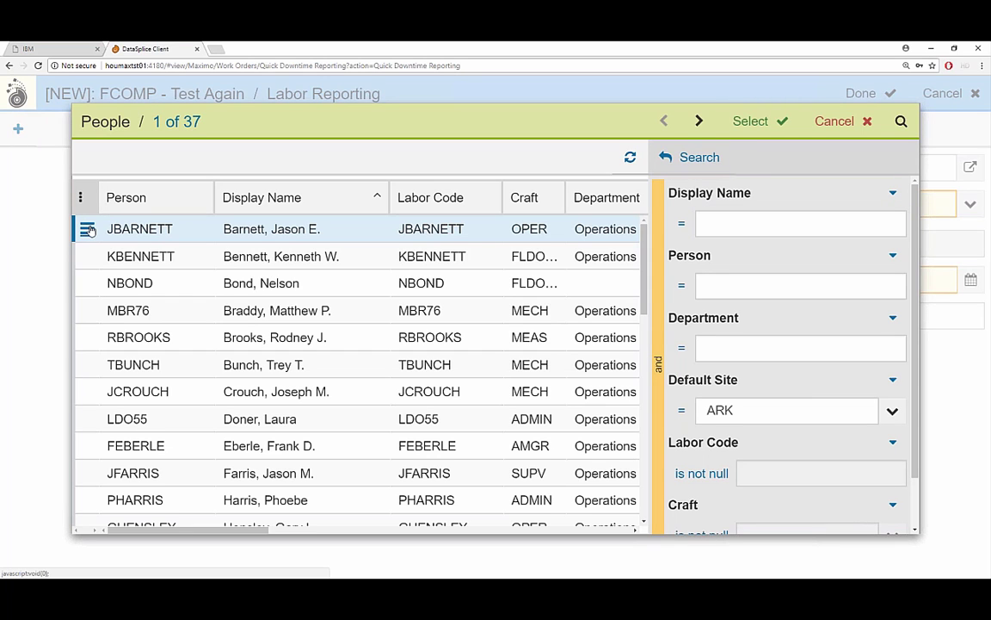
{"action": "left_click", "coordinate": [87, 229]}
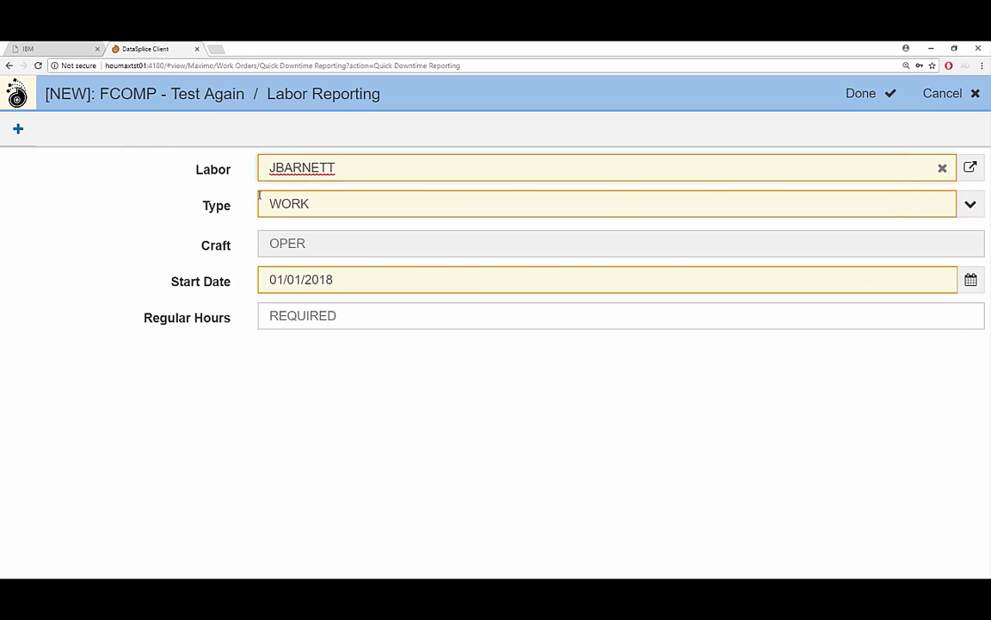
{"action": "left_click", "coordinate": [365, 248]}
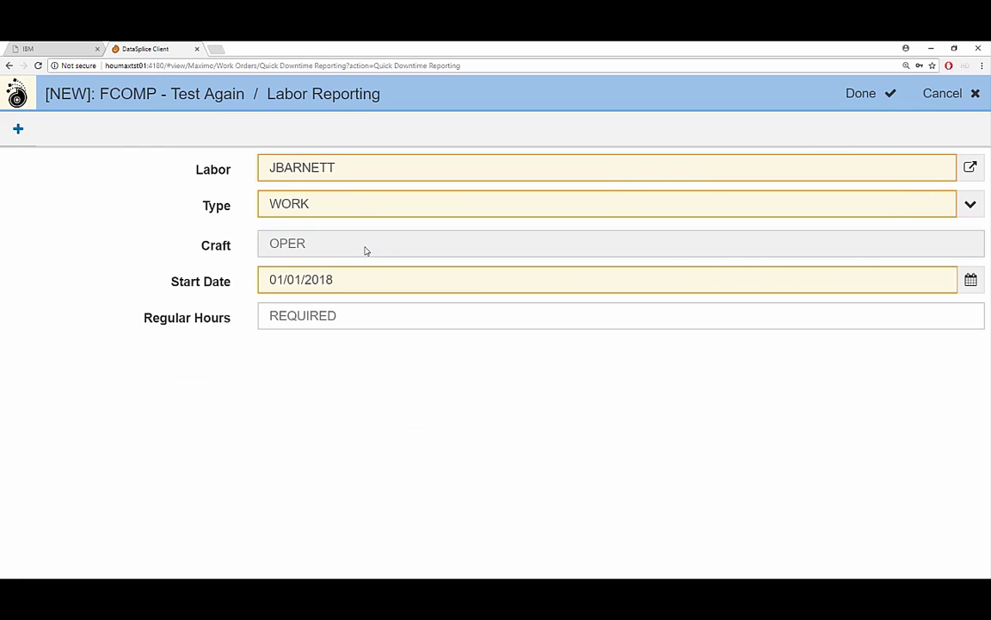
Set the labor start date to 01/02/2018 with 6 regular hours and finish the entry.
{"action": "left_click", "coordinate": [290, 280]}
{"action": "left_click_drag", "start_coordinate": [287, 279], "coordinate": [295, 280]}
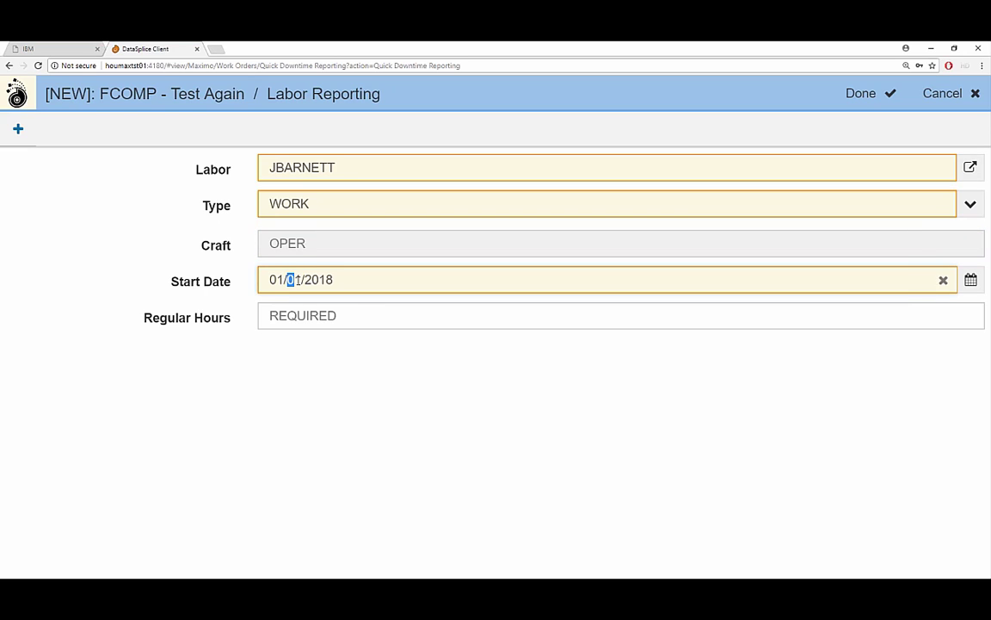
{"action": "left_click", "coordinate": [298, 280]}
{"action": "key", "text": "Delete"}
{"action": "type", "text": "2"}
{"action": "left_click", "coordinate": [329, 320]}
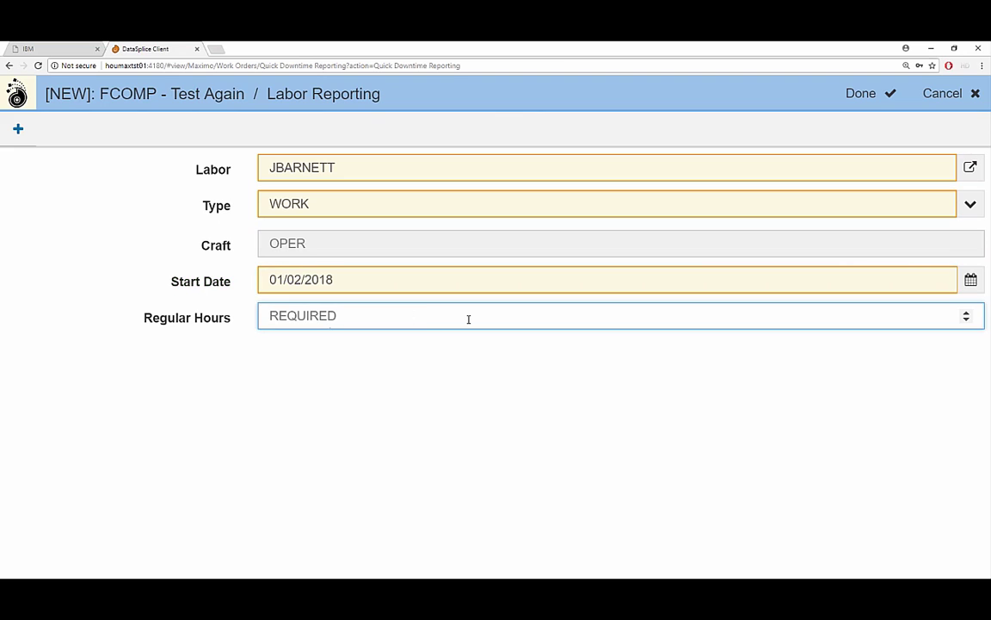
{"action": "type", "text": "6"}
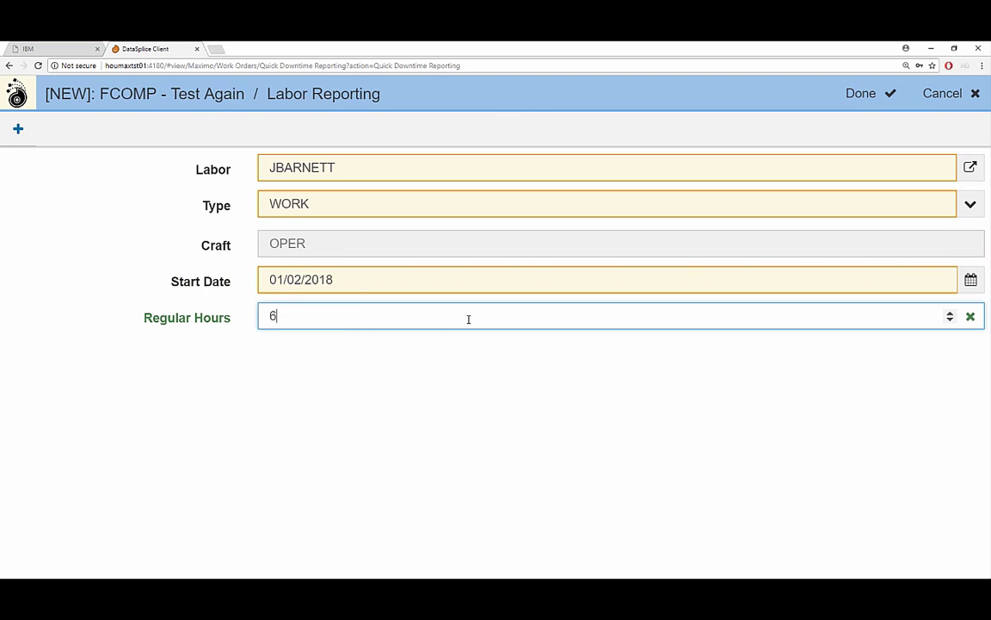
{"action": "key", "text": "Tab"}
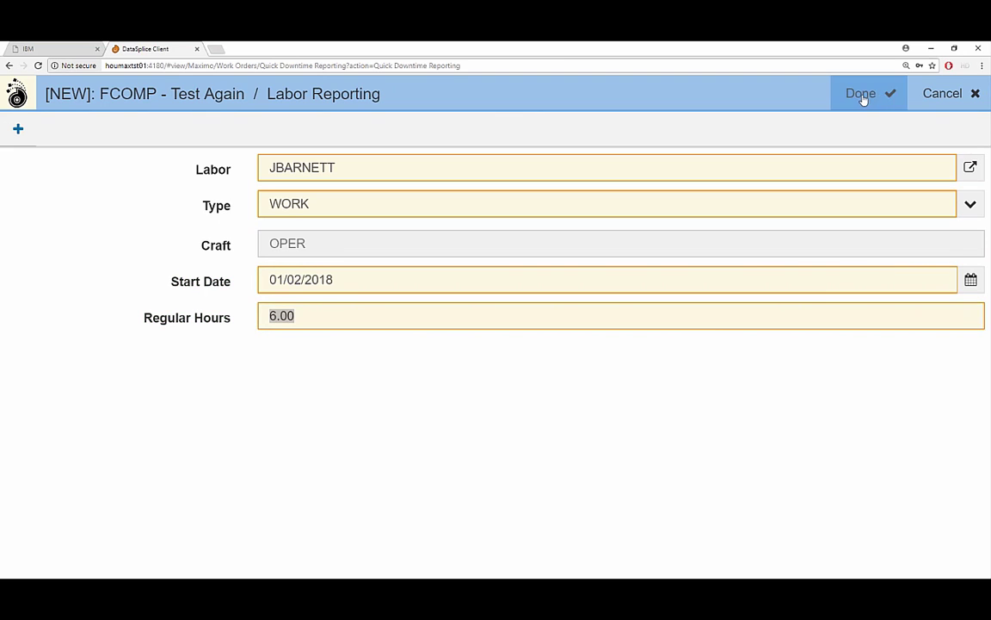
{"action": "left_click", "coordinate": [863, 95]}
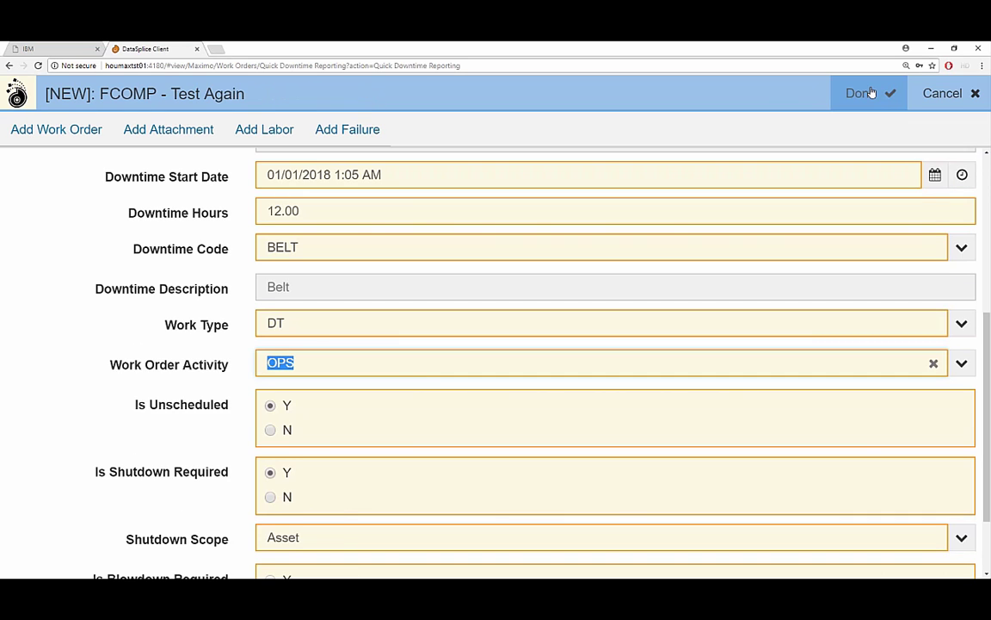
Save the downtime record, review the pending modifications, and upload them to Maximo.
{"action": "left_click", "coordinate": [863, 93]}
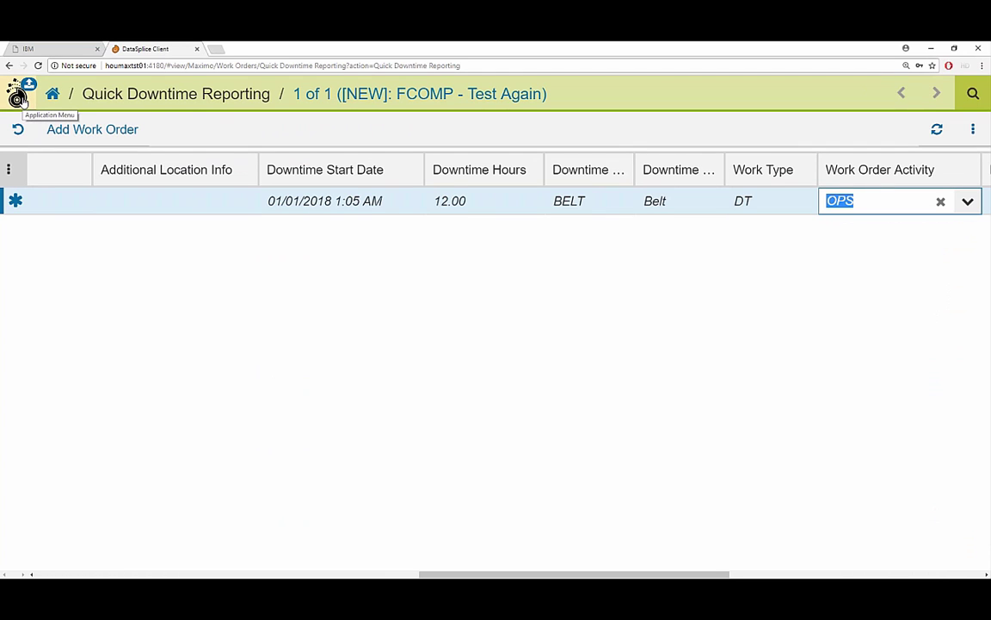
{"action": "left_click", "coordinate": [17, 95]}
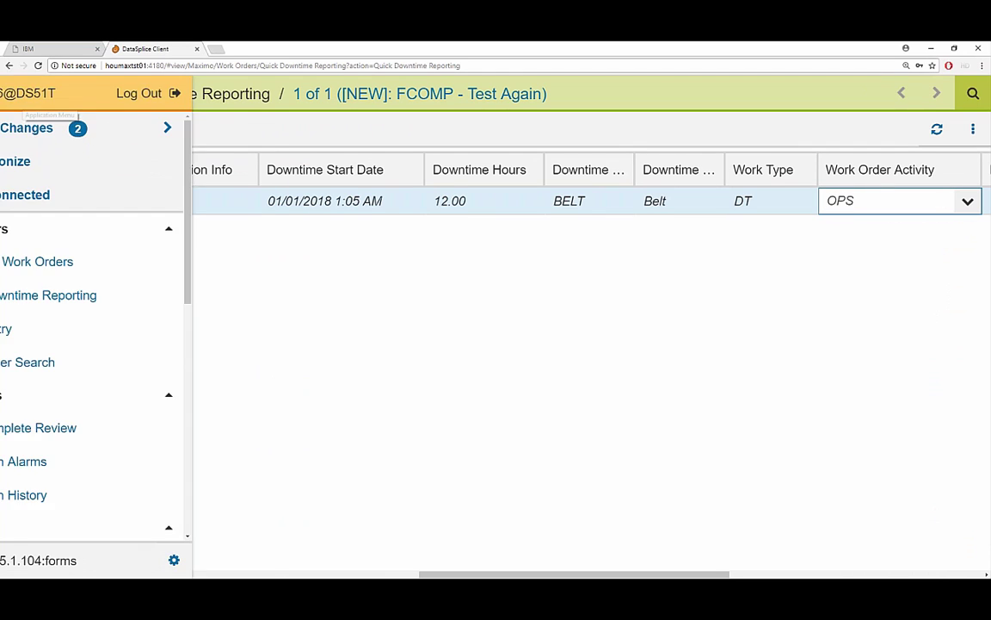
{"action": "left_click", "coordinate": [90, 127]}
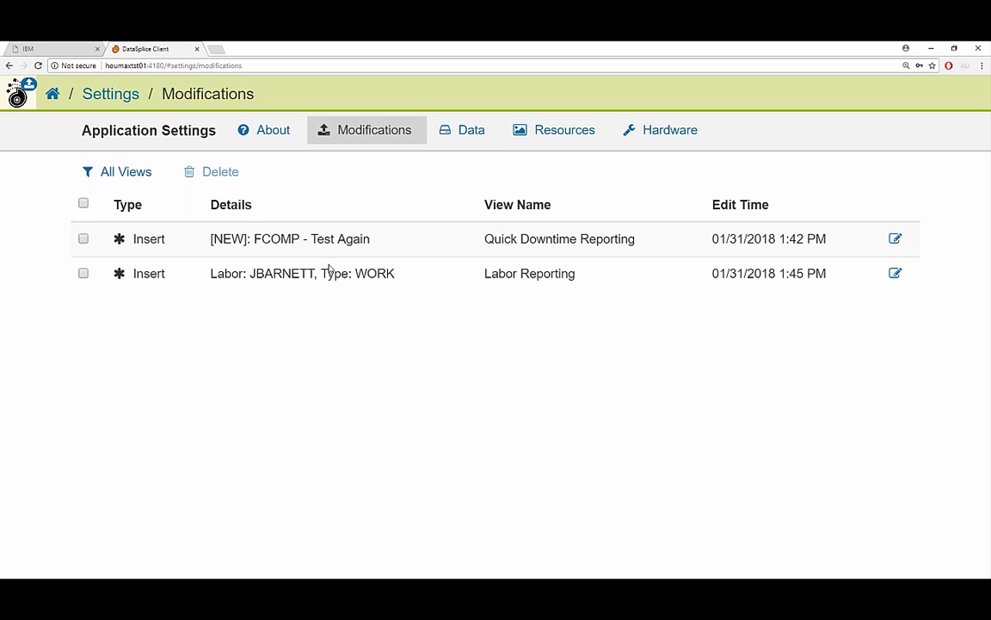
{"action": "left_click", "coordinate": [17, 93]}
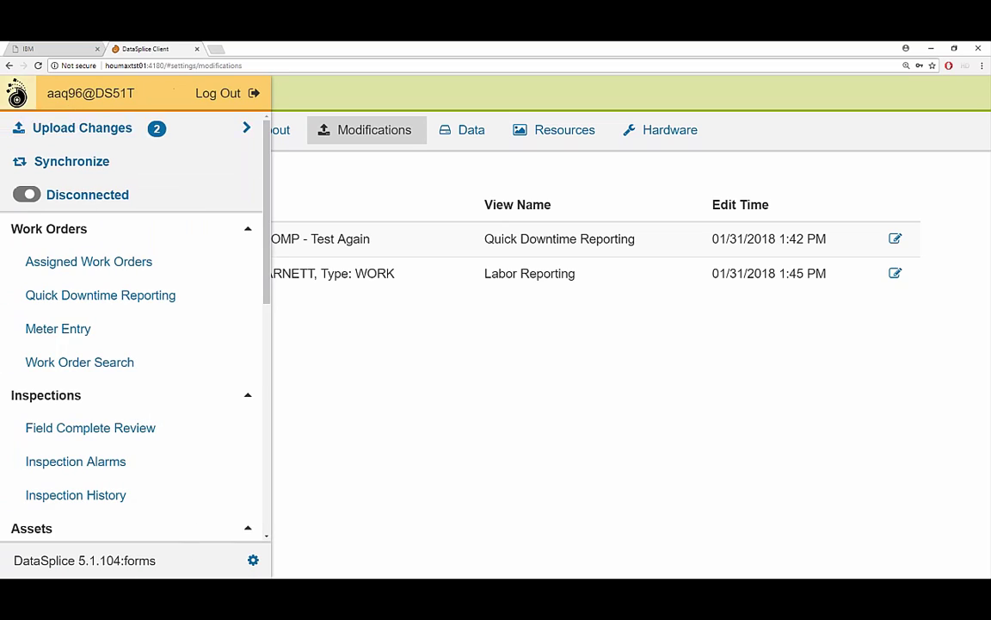
{"action": "left_click", "coordinate": [80, 129]}
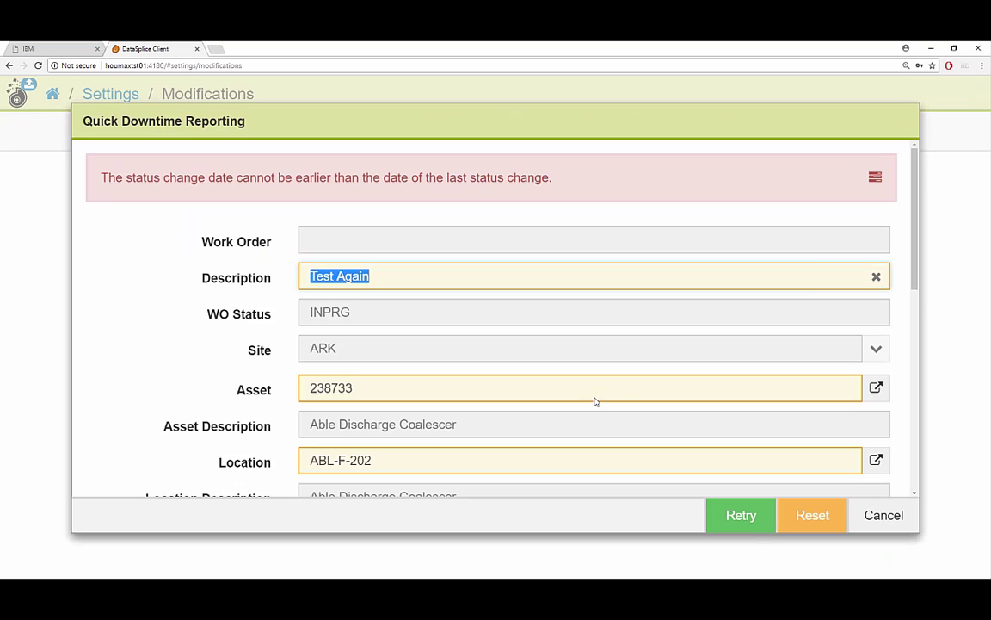
Retry the failed Quick Downtime Reporting commit until both changes upload.
{"action": "left_click", "coordinate": [733, 514]}
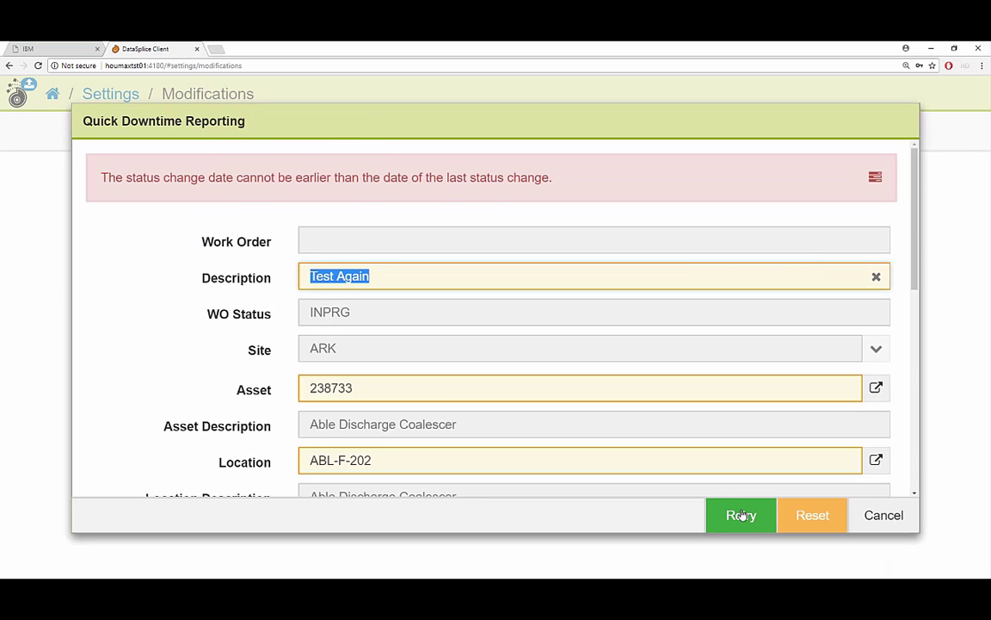
{"action": "left_click", "coordinate": [736, 514]}
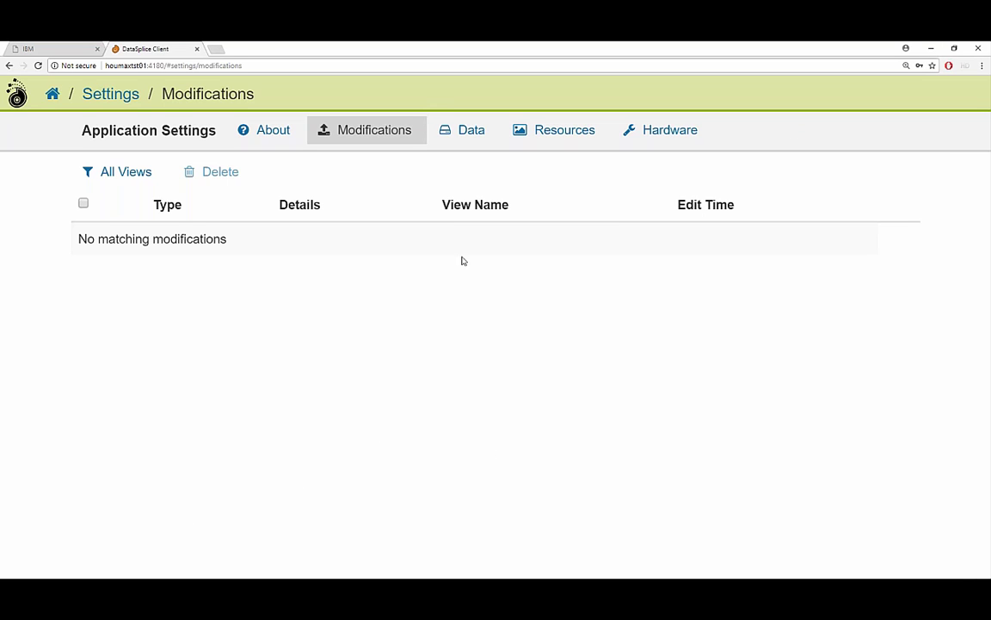
Filter Assigned Work Orders by FCOMP status and open work order 2684646.
{"action": "left_click", "coordinate": [53, 94]}
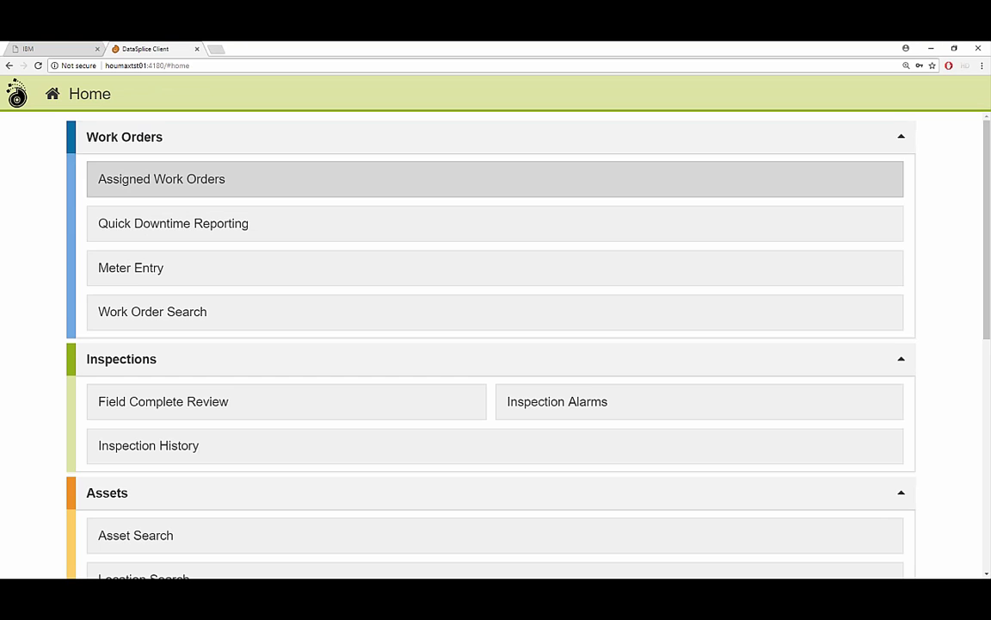
{"action": "left_click", "coordinate": [199, 179]}
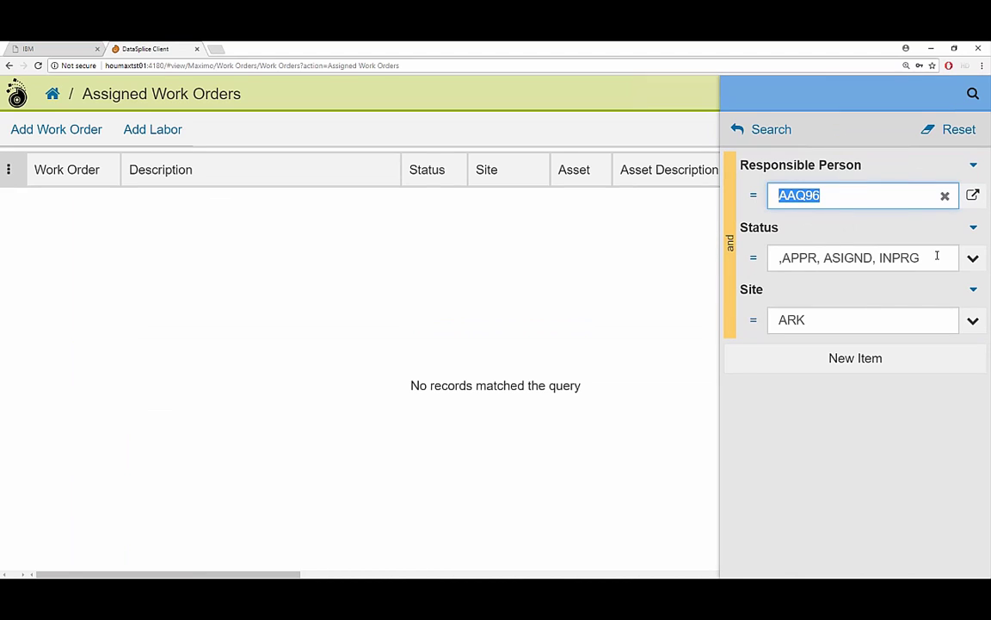
{"action": "left_click", "coordinate": [972, 257]}
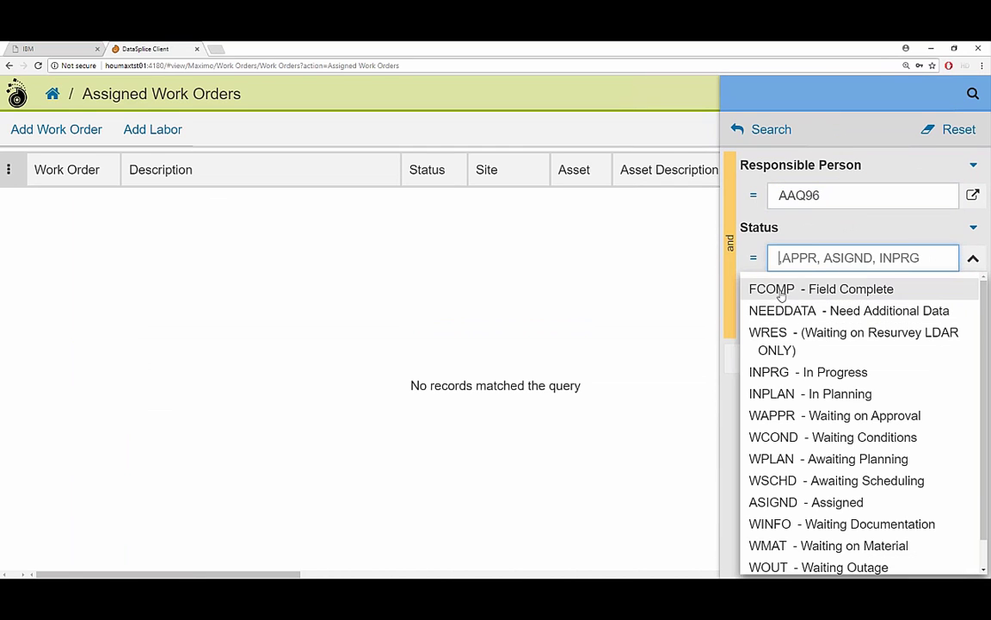
{"action": "left_click", "coordinate": [783, 291]}
{"action": "key", "text": "Return"}
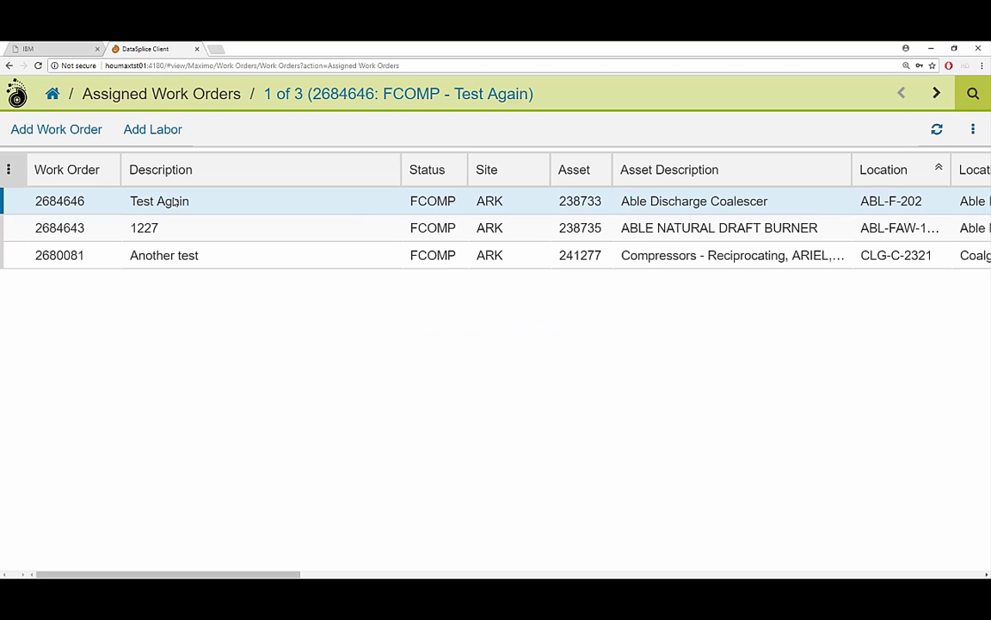
{"action": "double_click", "coordinate": [86, 201]}
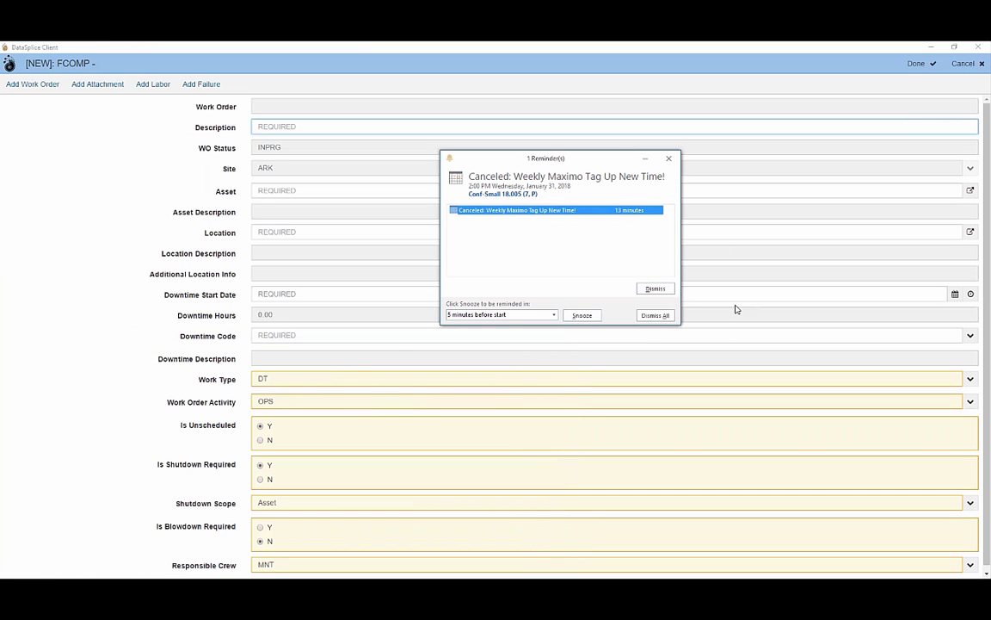
Dismiss the calendar reminder, return from the session timeout, and enlarge the Maximo page.
{"action": "left_click", "coordinate": [655, 288]}
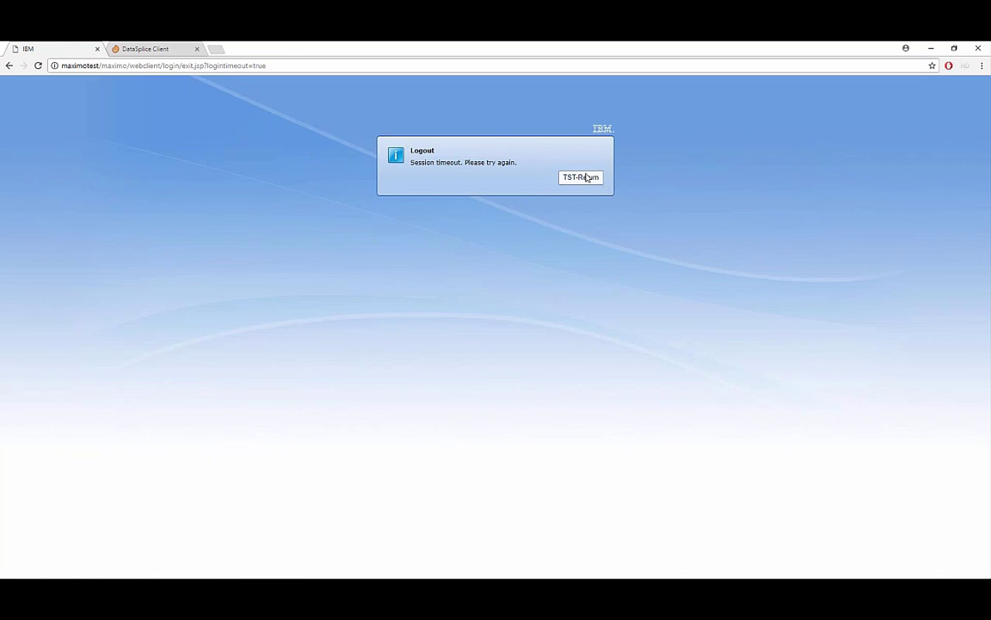
{"action": "left_click", "coordinate": [589, 178]}
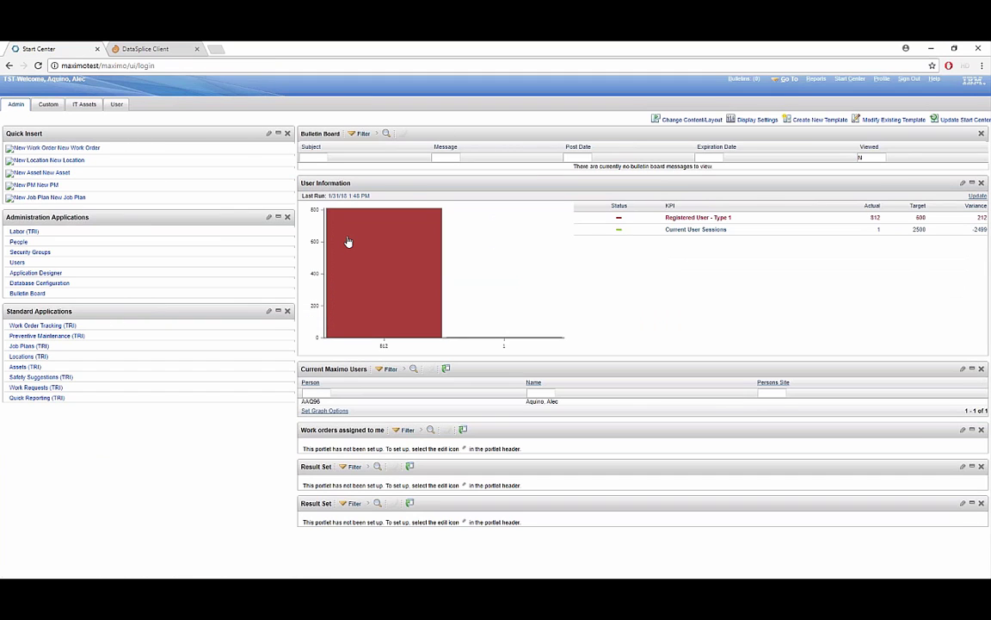
{"action": "mouse_move", "coordinate": [348, 242]}
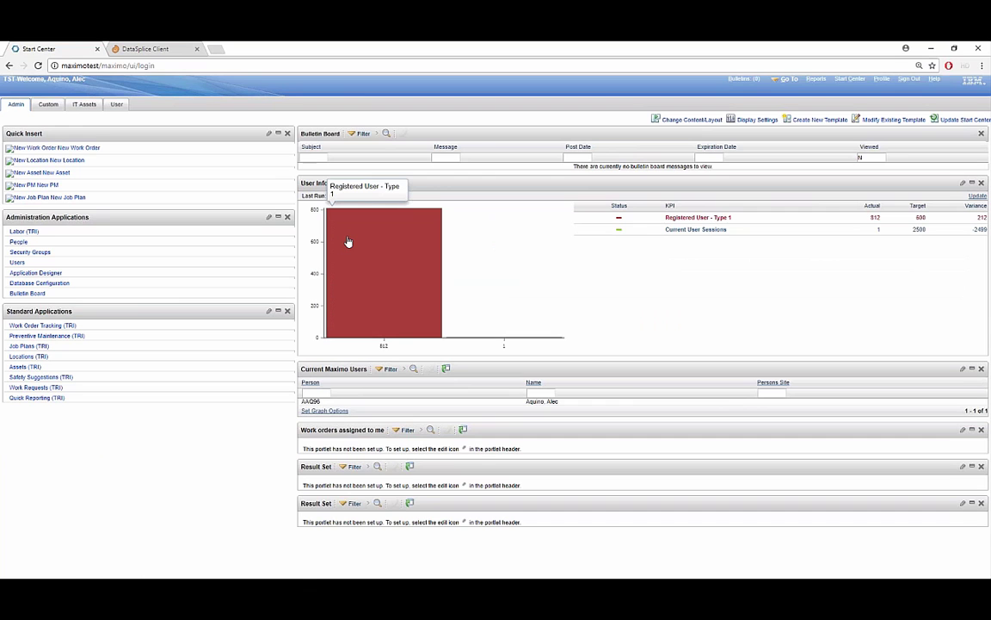
{"action": "key", "text": "ctrl+plus"}
{"action": "key", "text": "ctrl+plus"}
{"action": "key", "text": "ctrl+plus"}
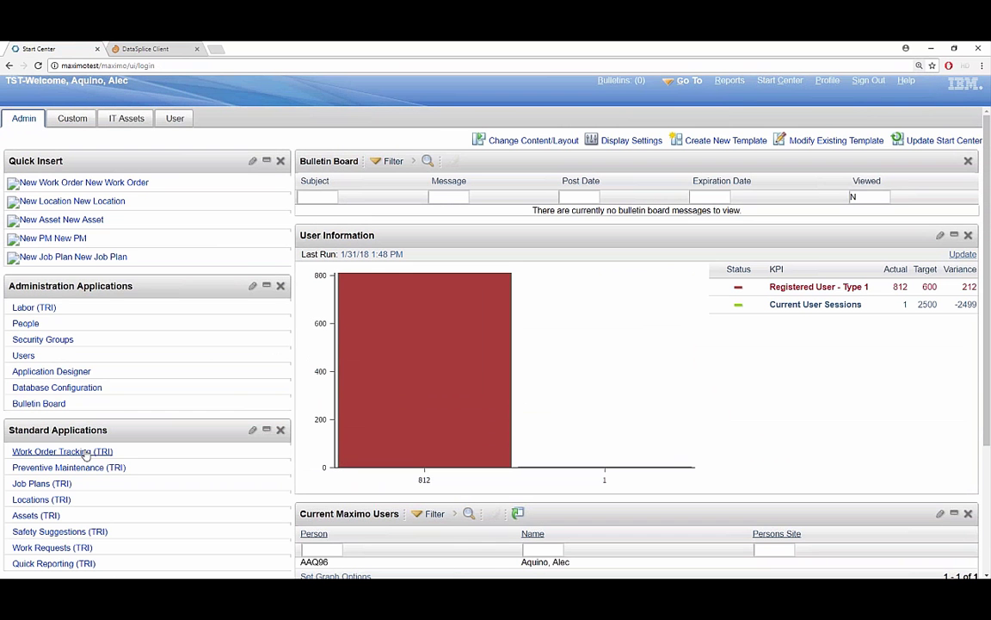
Search Work Order Tracking for work order 2684646.
{"action": "left_click", "coordinate": [82, 451]}
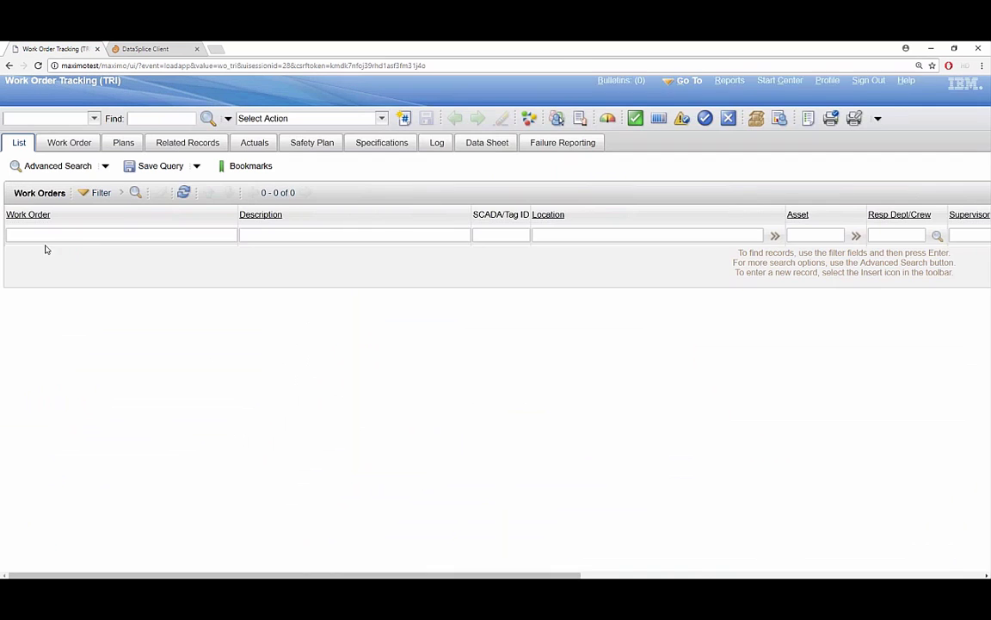
{"action": "type", "text": "2684646"}
{"action": "key", "text": "Return"}
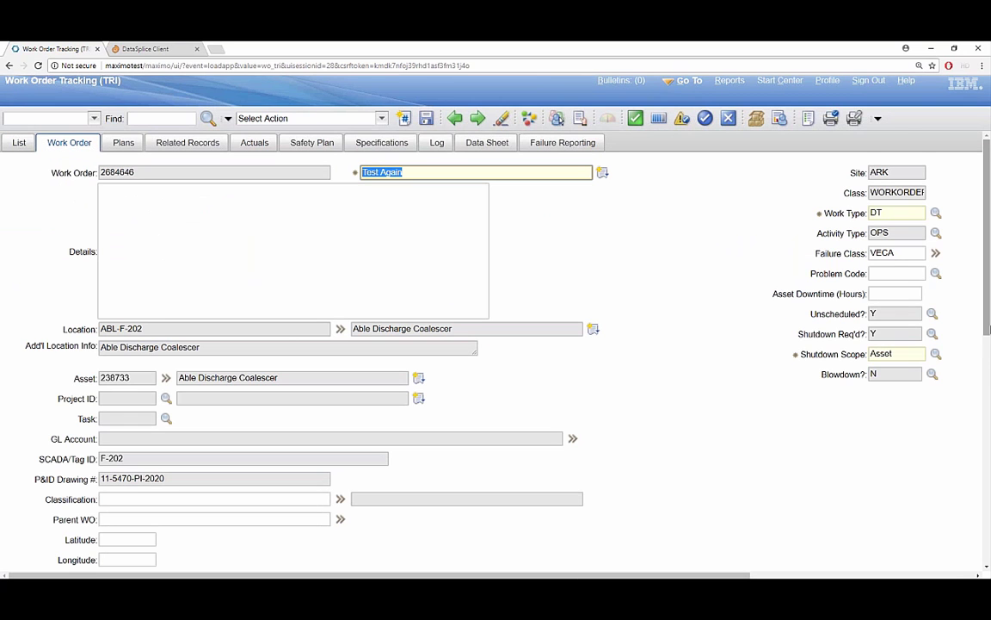
{"action": "left_click_drag", "start_coordinate": [988, 310], "coordinate": [989, 269]}
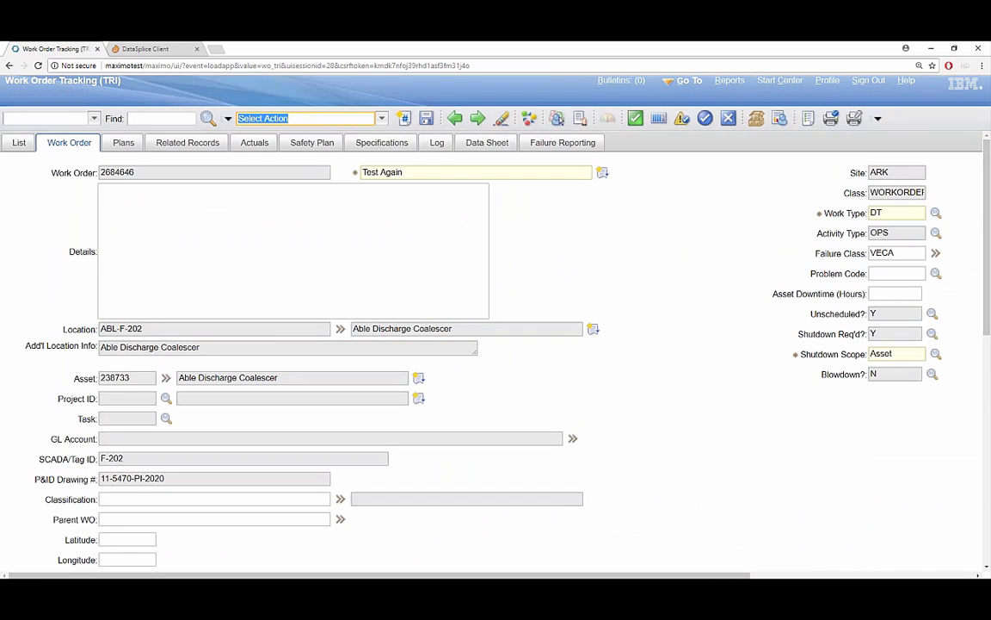
{"action": "left_click", "coordinate": [309, 117]}
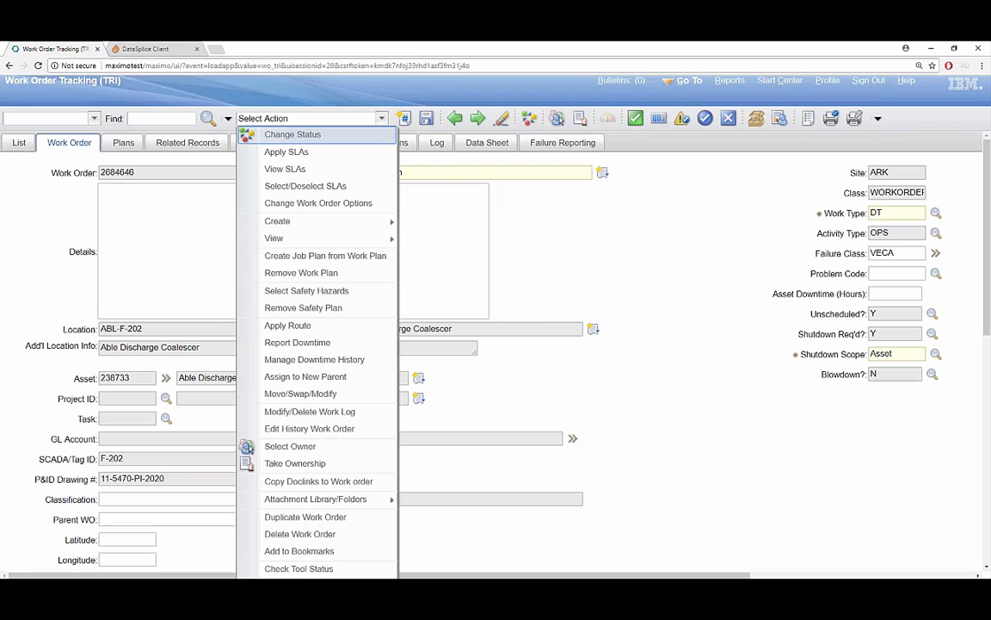
{"action": "left_click", "coordinate": [342, 360]}
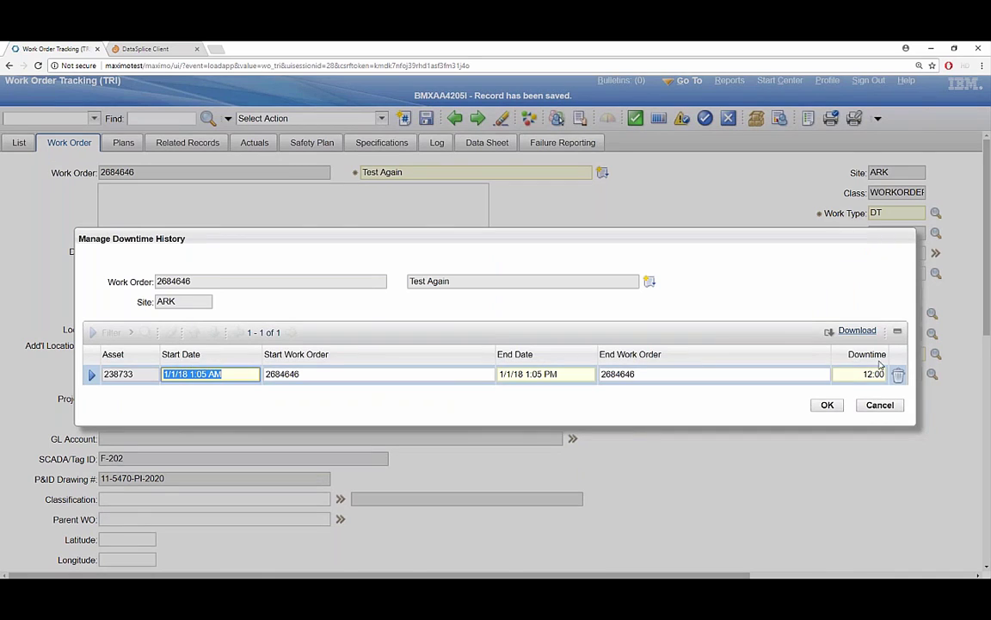
{"action": "left_click", "coordinate": [861, 373]}
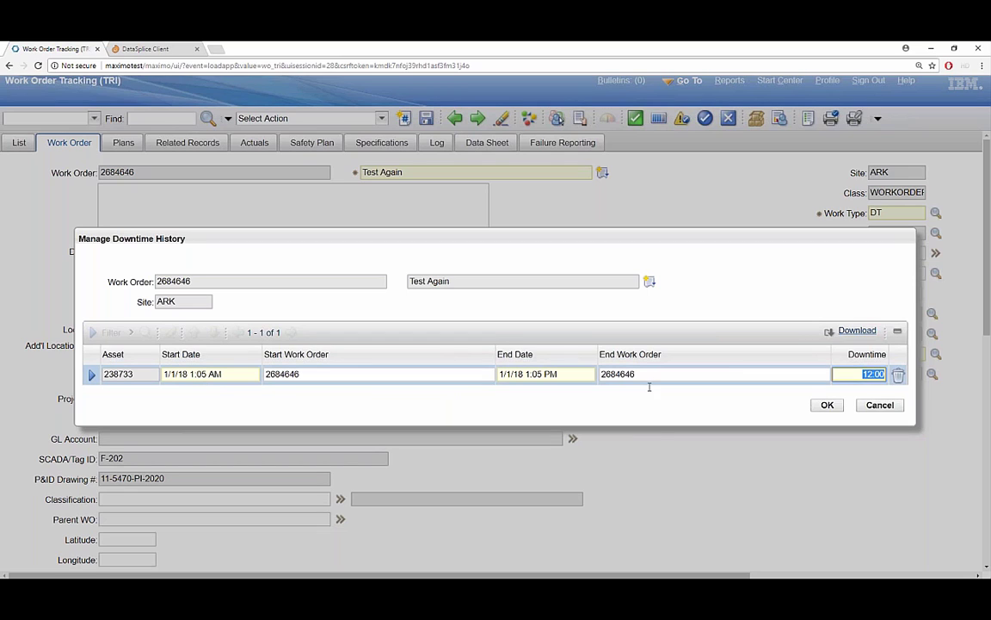
{"action": "left_click", "coordinate": [831, 406]}
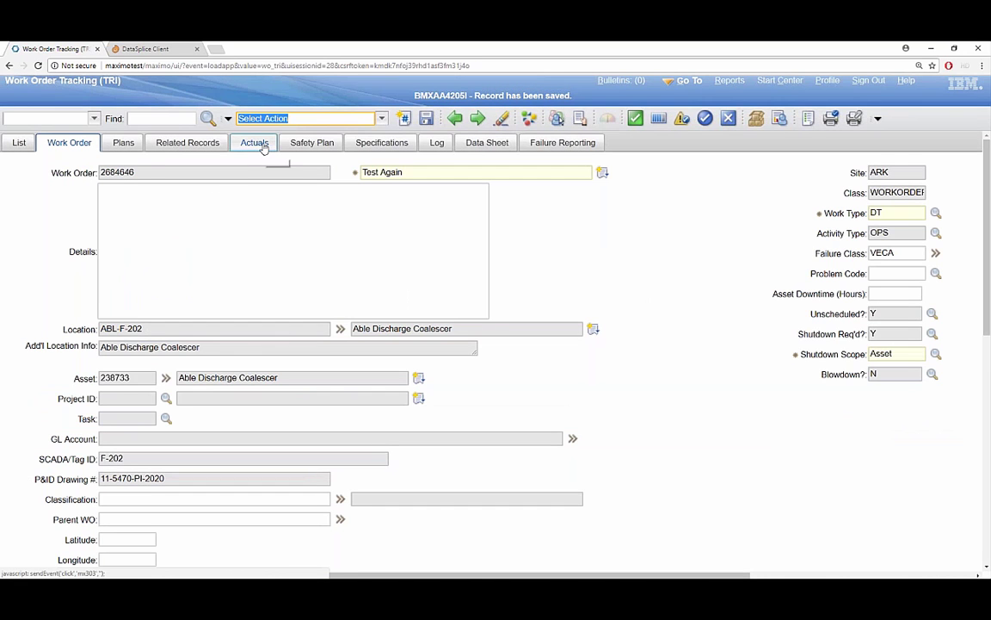
Expand the labor row on the Actuals tab to check 6.00 regular hours starting 1/2/18.
{"action": "left_click", "coordinate": [256, 143]}
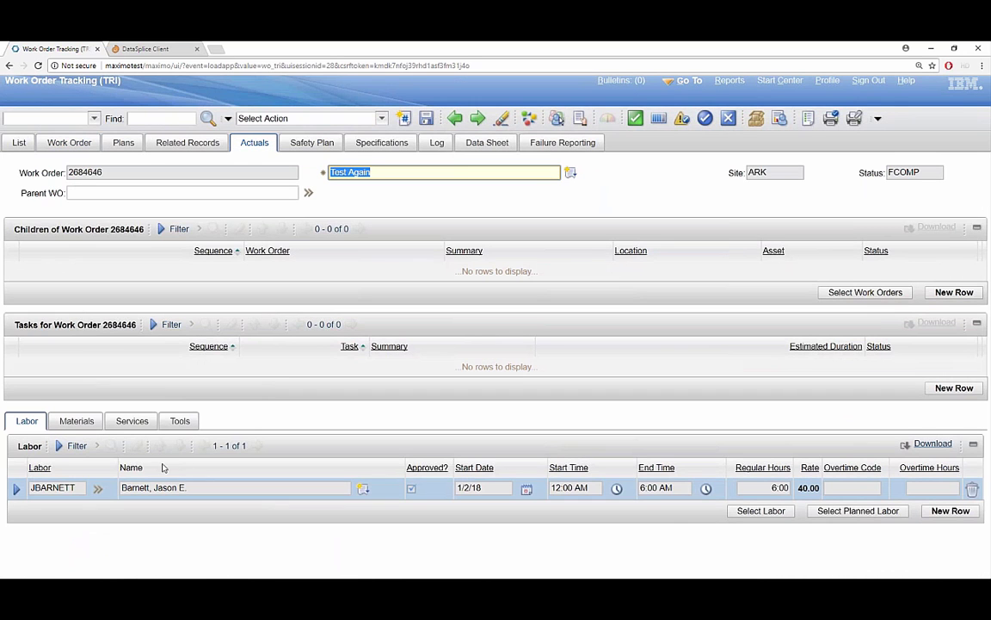
{"action": "left_click", "coordinate": [18, 490]}
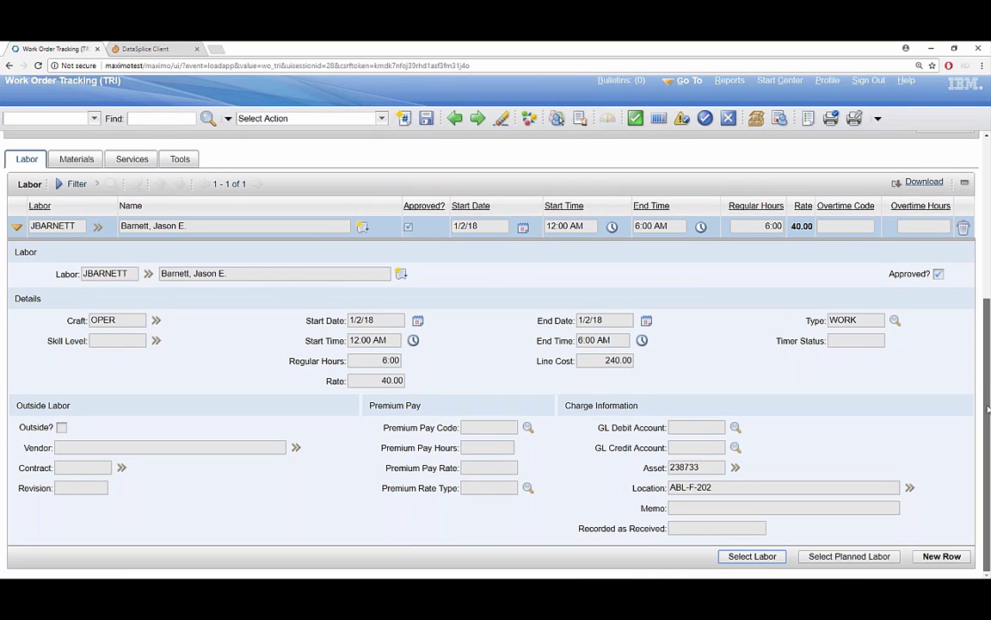
{"action": "left_click", "coordinate": [783, 225]}
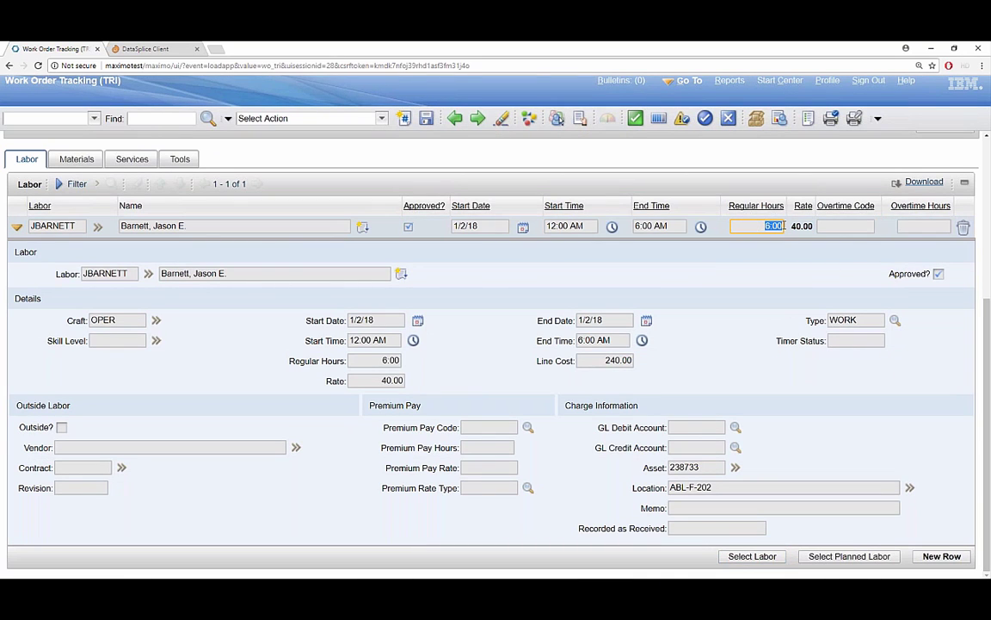
{"action": "left_click", "coordinate": [463, 227]}
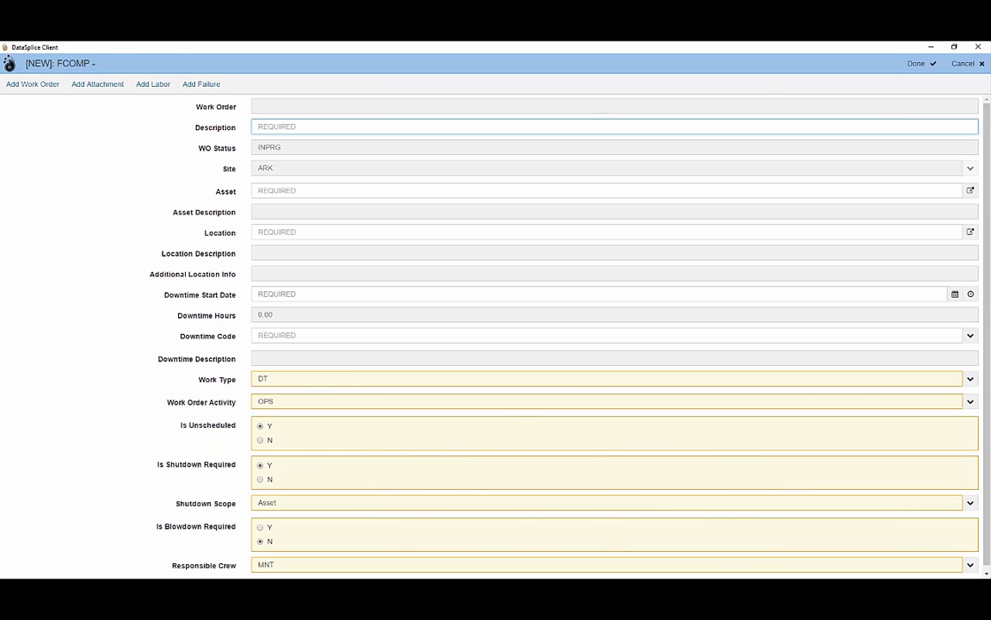
{"action": "key", "text": "alt+Tab"}
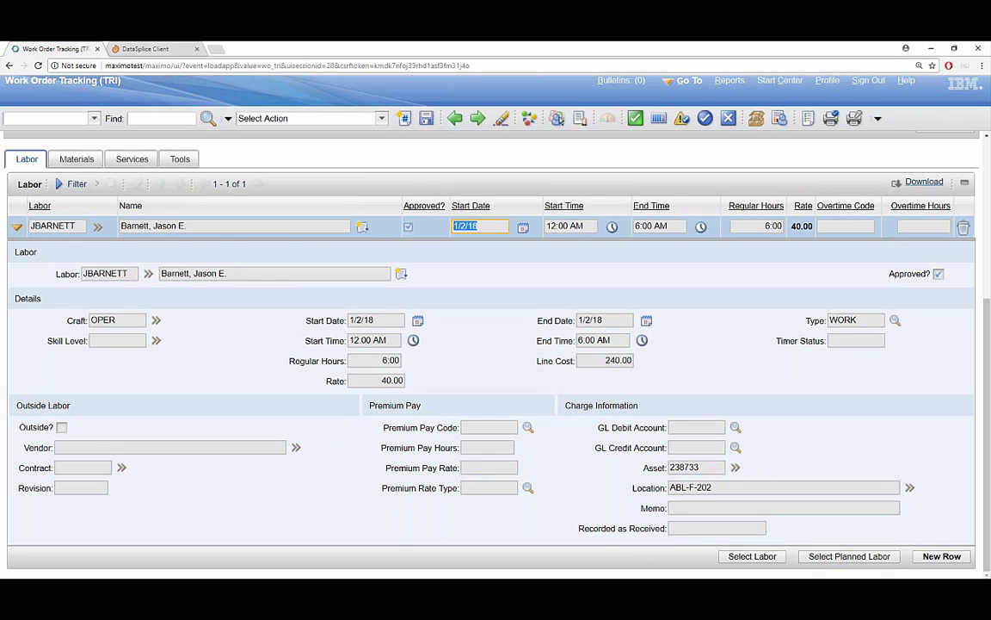
Switch to DataSplice, open Work Order Search from Home, and discard the blank new work order.
{"action": "left_click", "coordinate": [145, 48]}
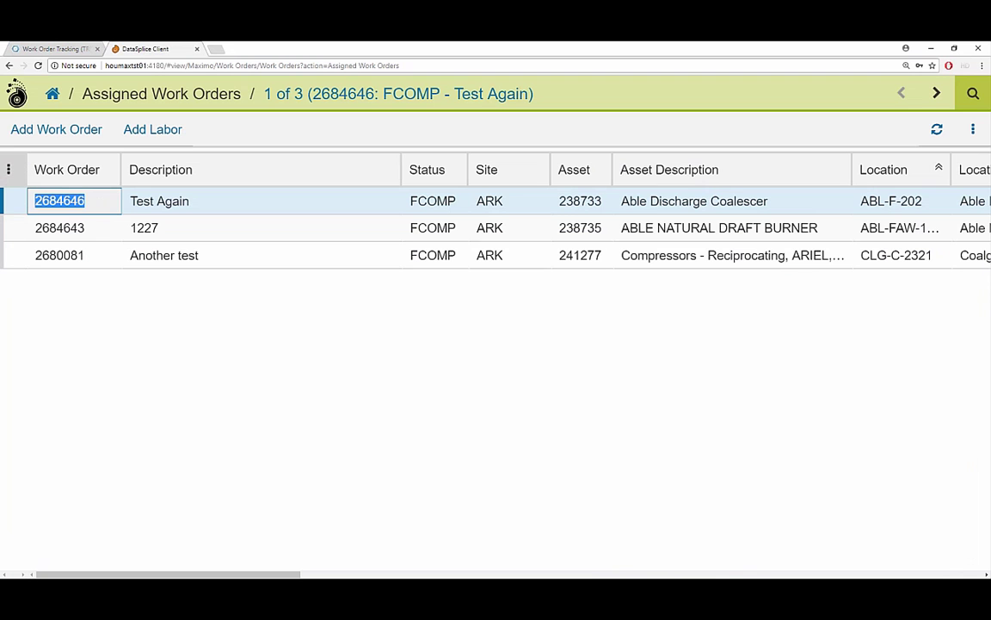
{"action": "left_click", "coordinate": [52, 95]}
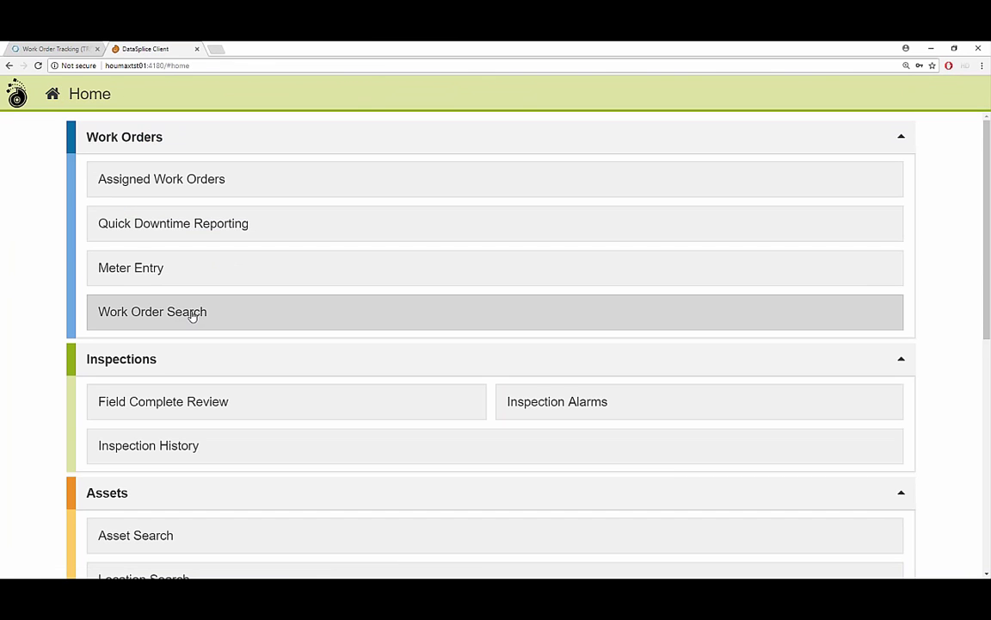
{"action": "left_click", "coordinate": [193, 314]}
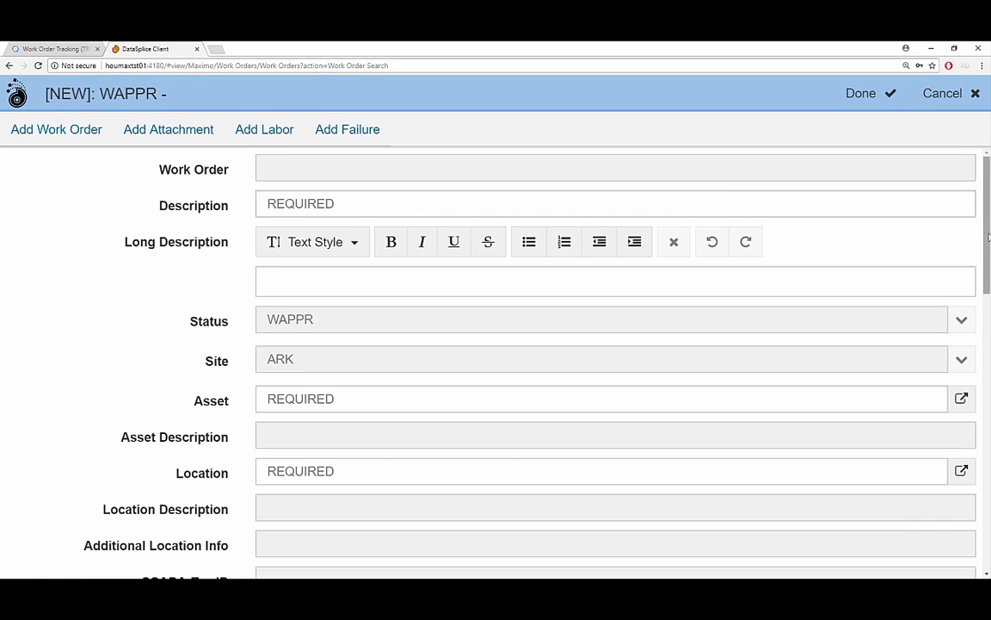
{"action": "mouse_move", "coordinate": [983, 232]}
{"action": "left_mouse_down"}
{"action": "mouse_move", "coordinate": [988, 506]}
{"action": "mouse_move", "coordinate": [987, 246]}
{"action": "left_mouse_up"}
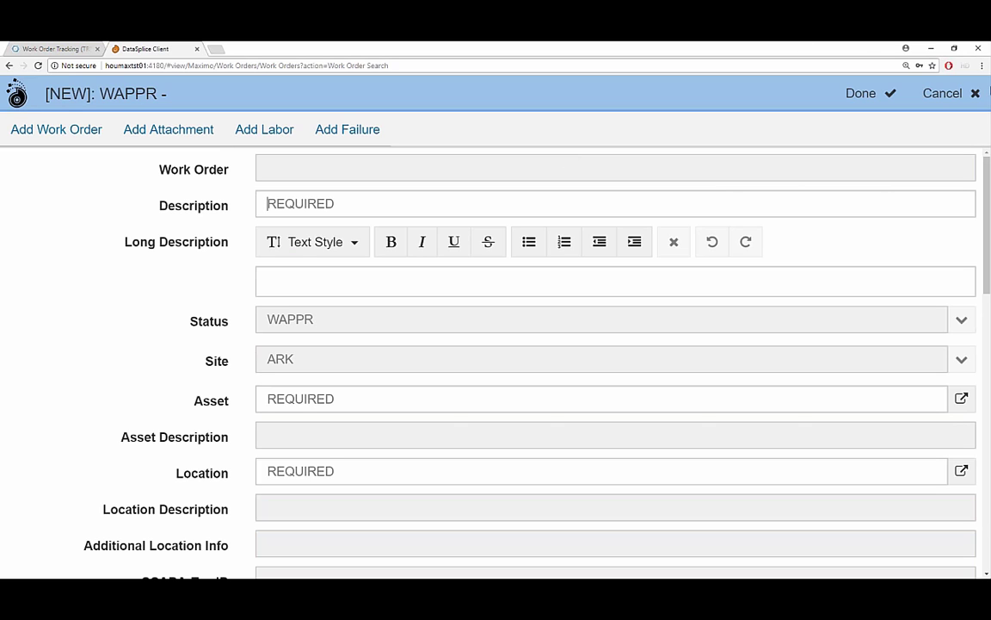
{"action": "left_click", "coordinate": [950, 95]}
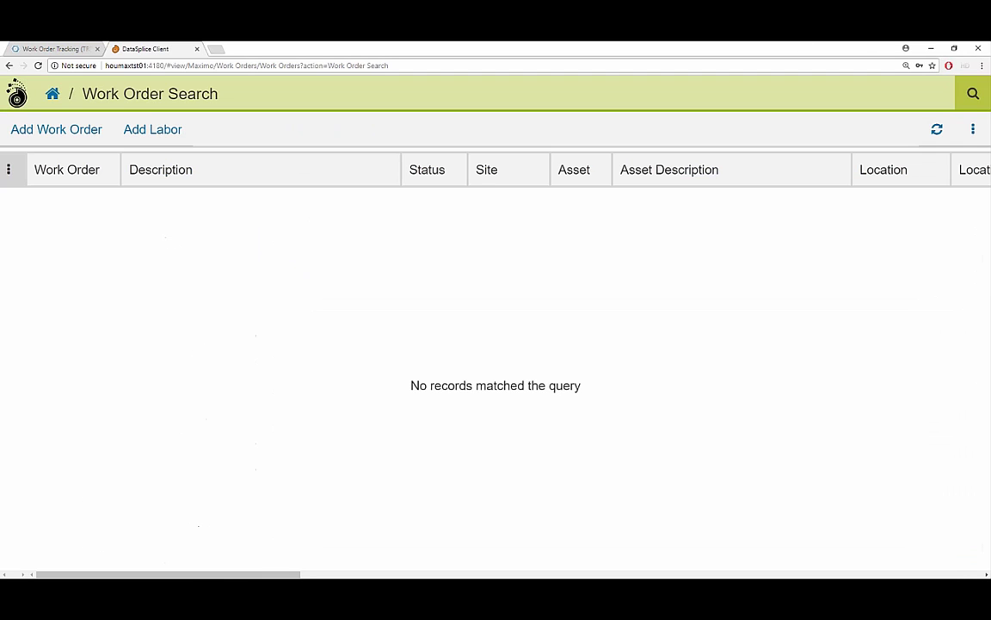
Open Meter Entry and move into ABL-C-100's New Reading cell, previous reading 20440.40.
{"action": "left_click", "coordinate": [52, 95]}
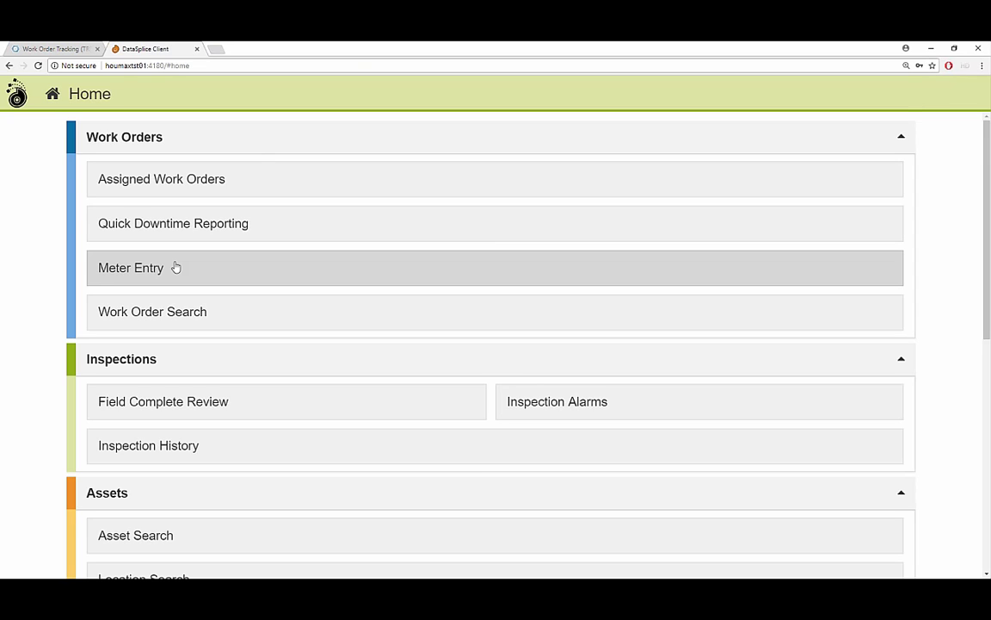
{"action": "left_click", "coordinate": [175, 268]}
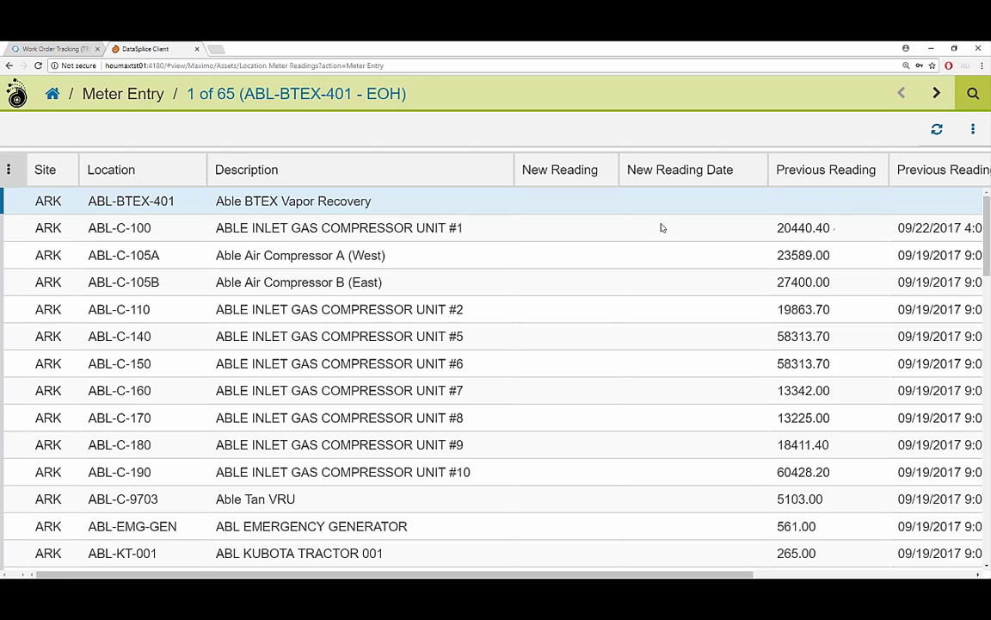
{"action": "left_click", "coordinate": [340, 232]}
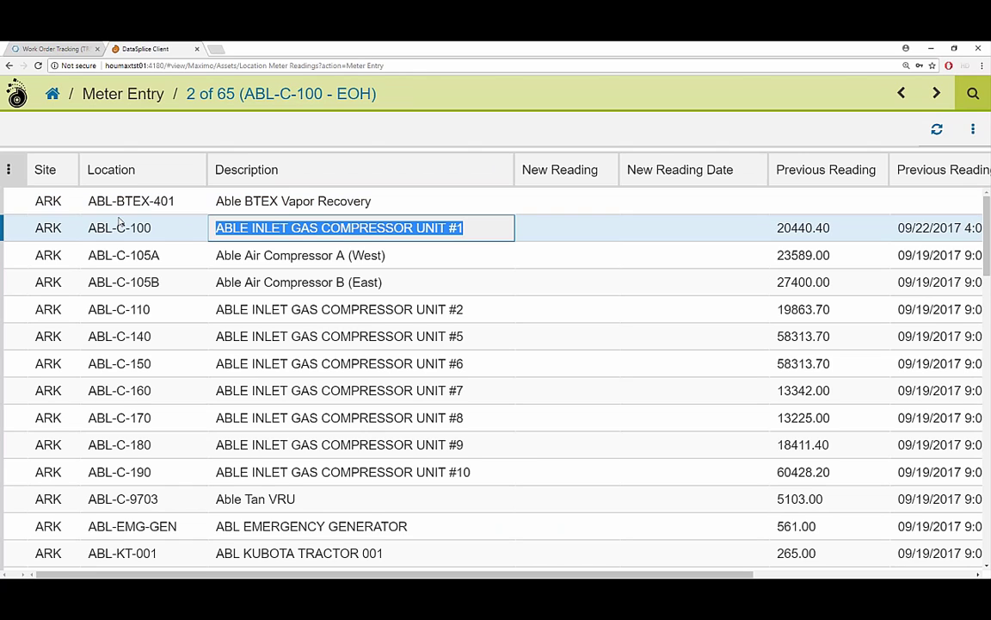
{"action": "left_click", "coordinate": [48, 228]}
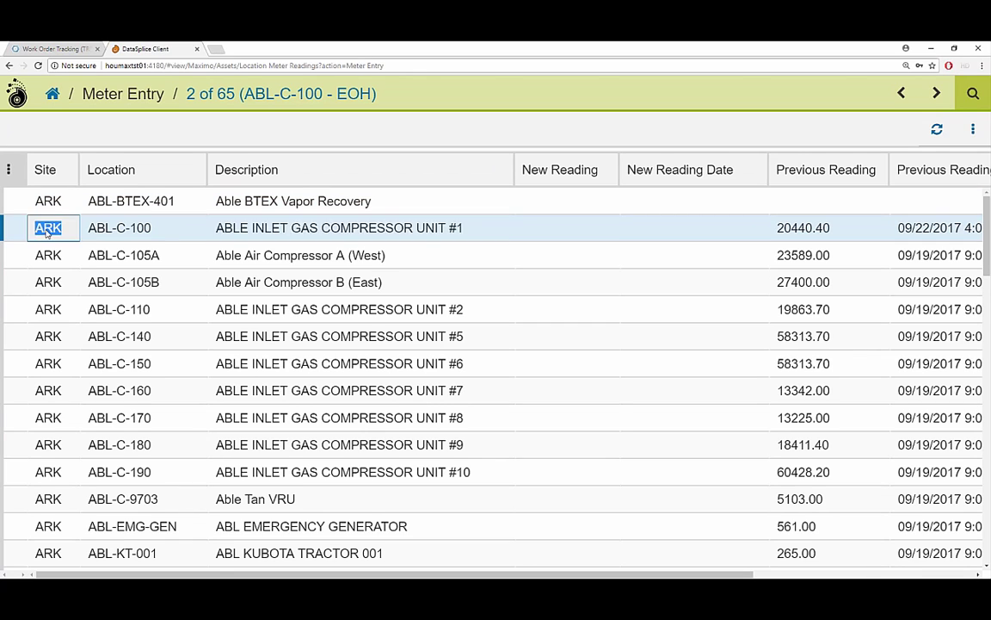
{"action": "left_click", "coordinate": [104, 228]}
{"action": "left_click", "coordinate": [269, 235]}
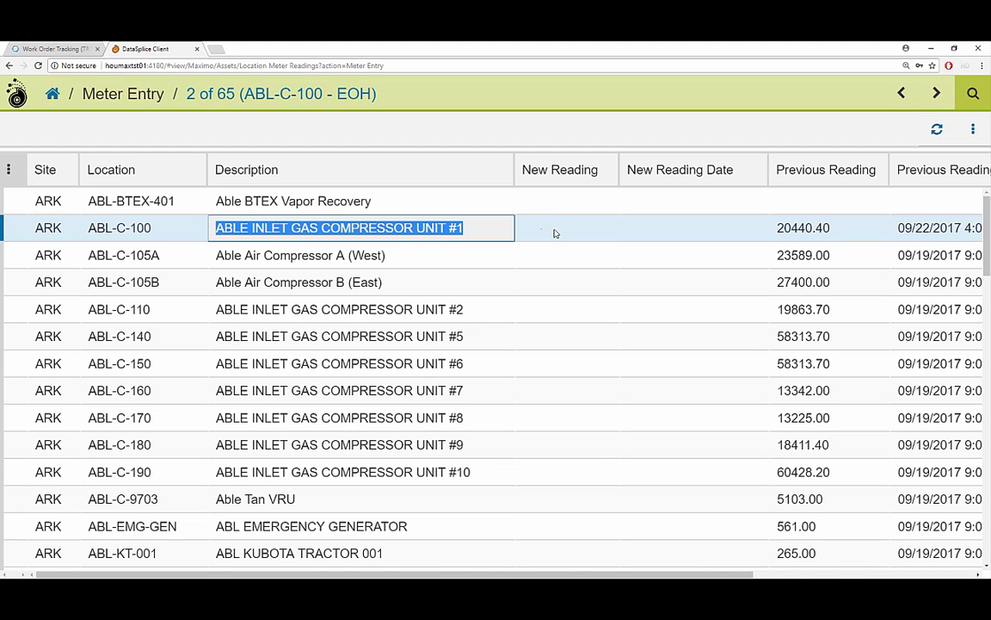
{"action": "left_click", "coordinate": [553, 229]}
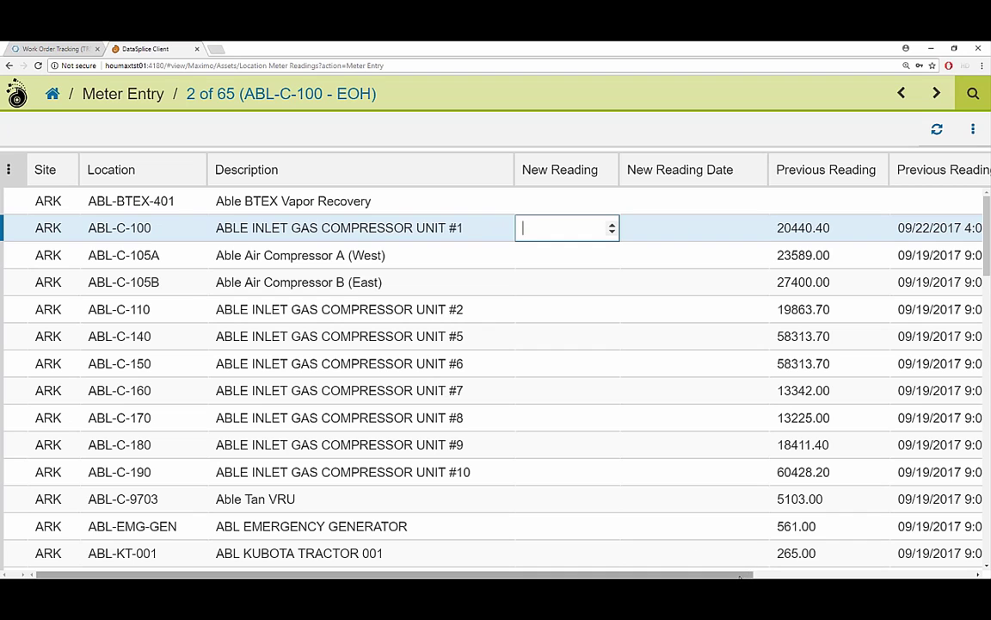
{"action": "scroll", "coordinate": [797, 565], "scroll_direction": "right", "scroll_amount": 5}
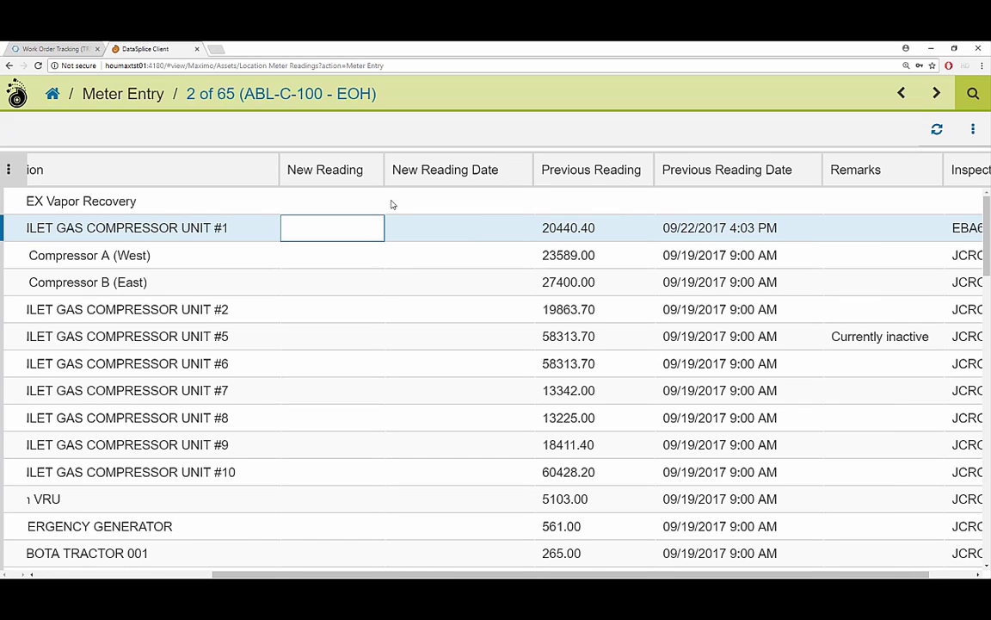
Enter 20439 as ABL-C-100's new reading and dismiss the too-low reading warning.
{"action": "left_click", "coordinate": [335, 222]}
{"action": "type", "text": "20439"}
{"action": "left_click", "coordinate": [583, 229]}
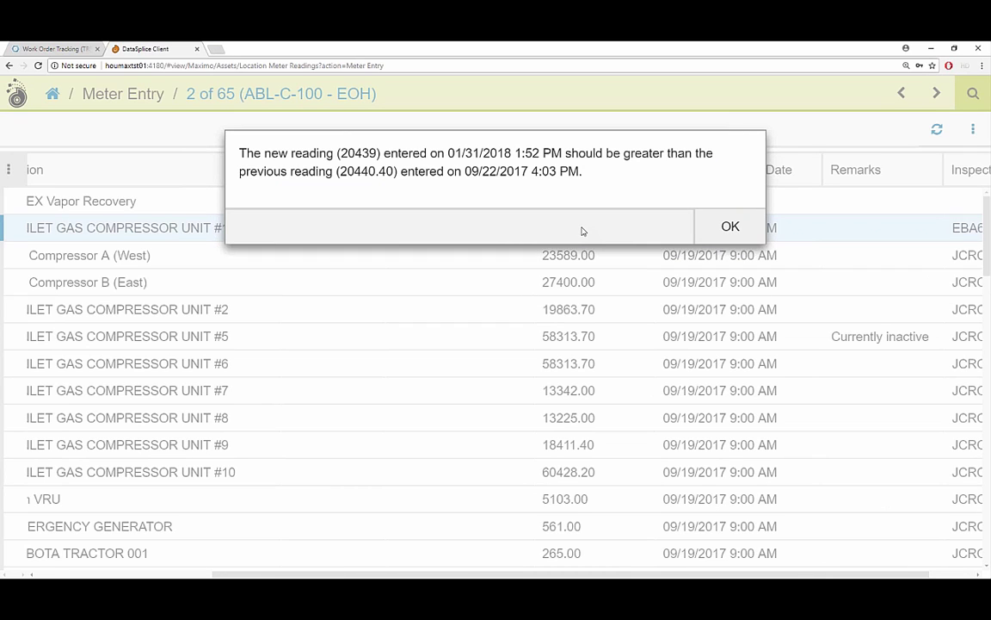
{"action": "left_click", "coordinate": [730, 226]}
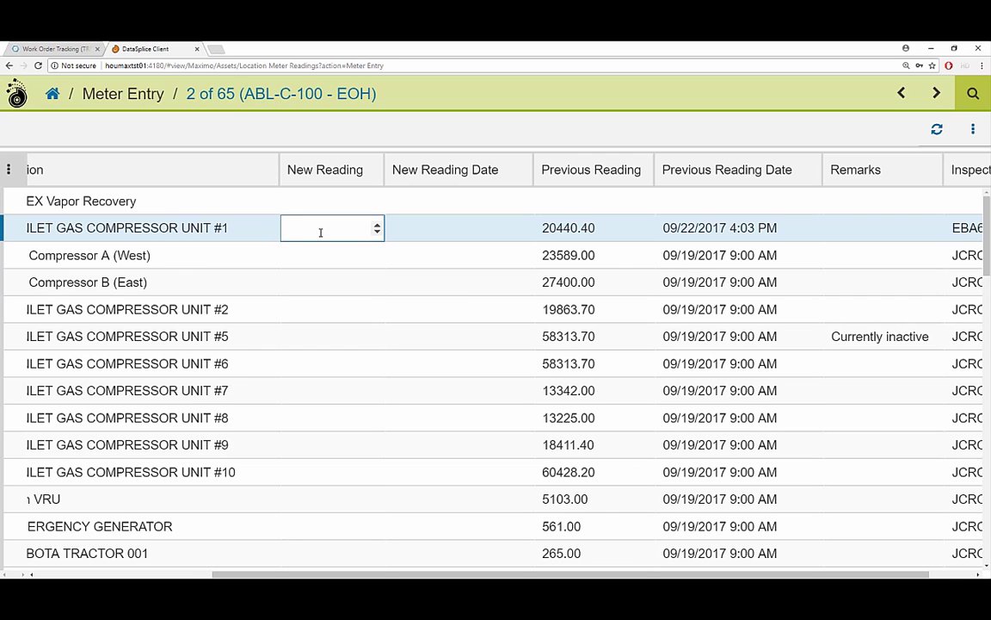
Try an oversized new reading of 99999999 and dismiss the too-large reading error.
{"action": "type", "text": "99999999"}
{"action": "key", "text": "Return"}
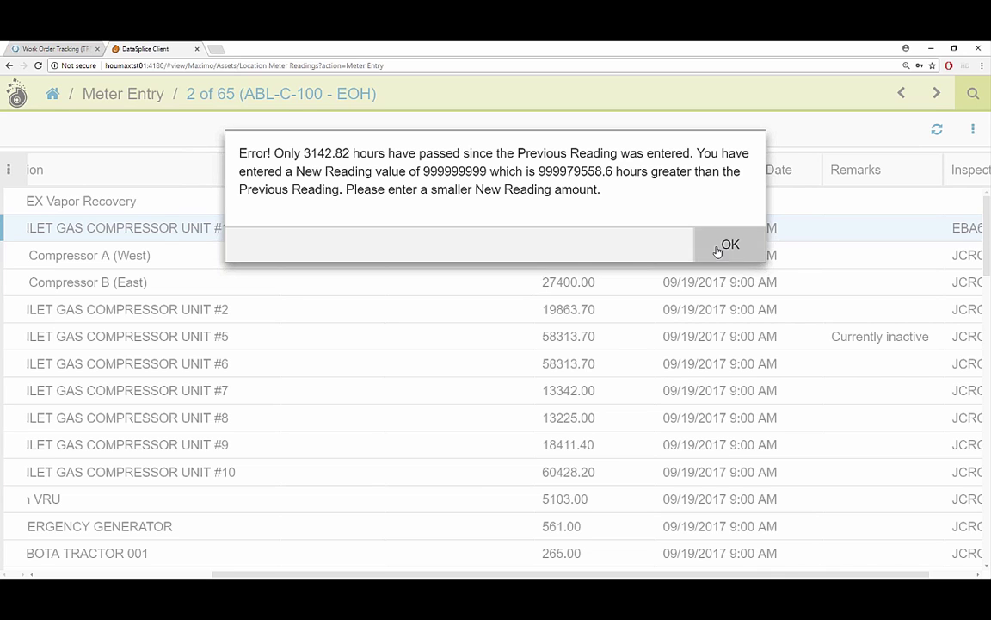
{"action": "left_click", "coordinate": [728, 246]}
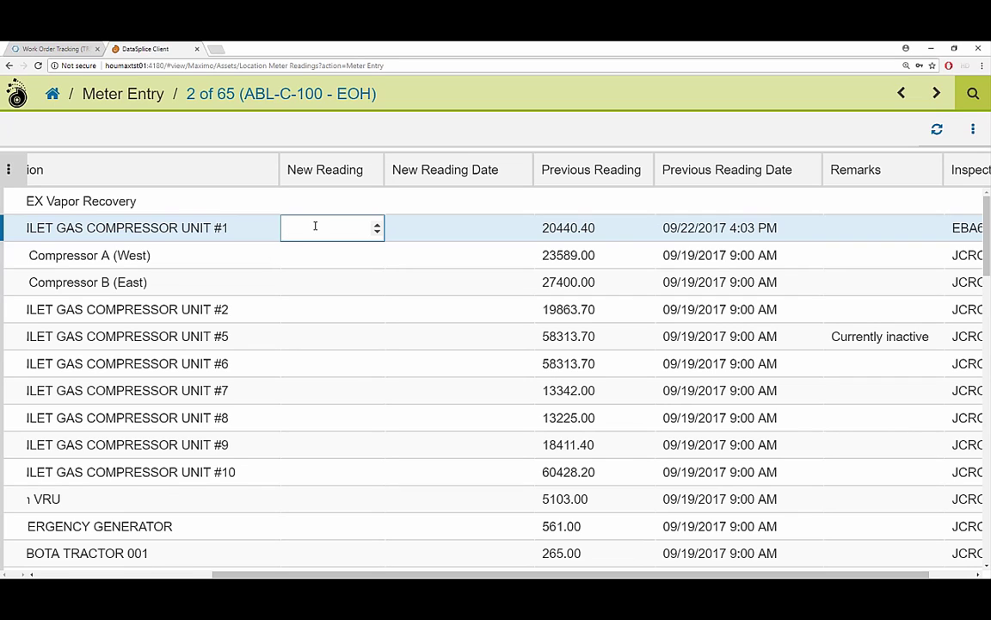
Enter 21400 as ABL-C-100's new reading and accept the reading date 01/31/2018 1:52 PM.
{"action": "type", "text": "21400"}
{"action": "key", "text": "Return"}
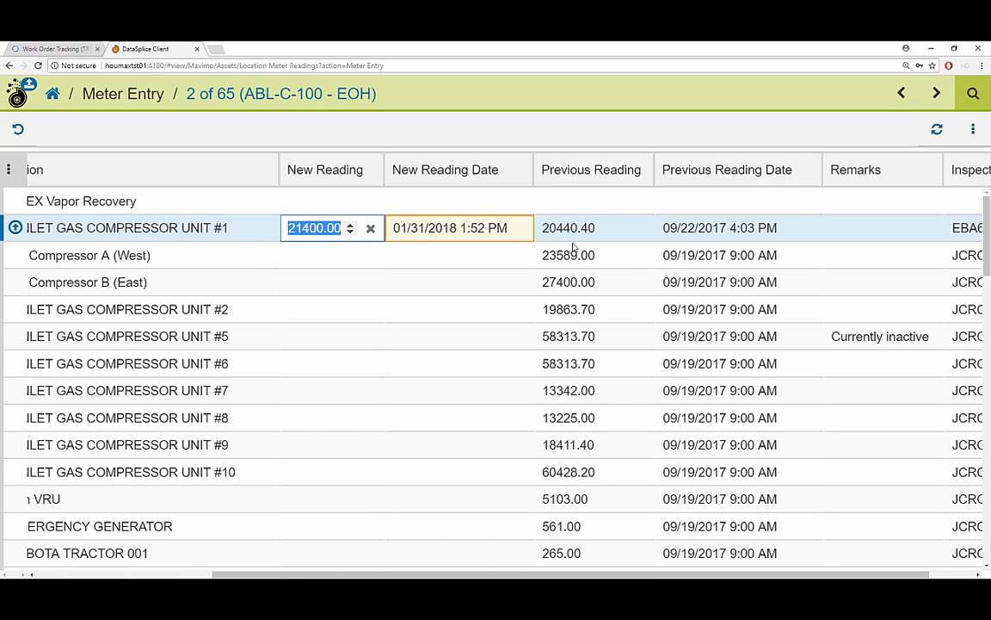
{"action": "key", "text": "Tab"}
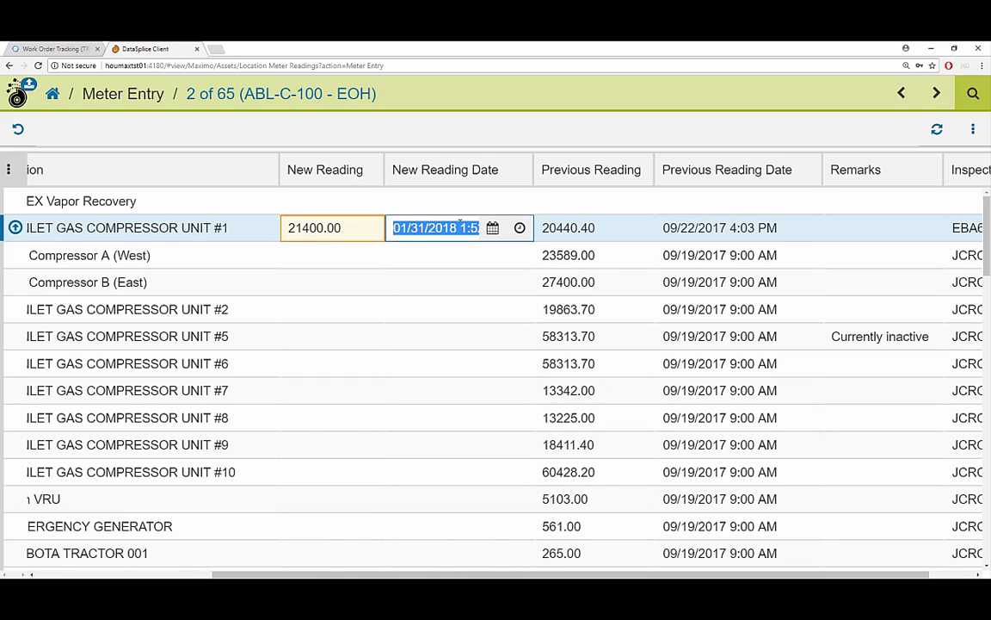
{"action": "left_click", "coordinate": [593, 228]}
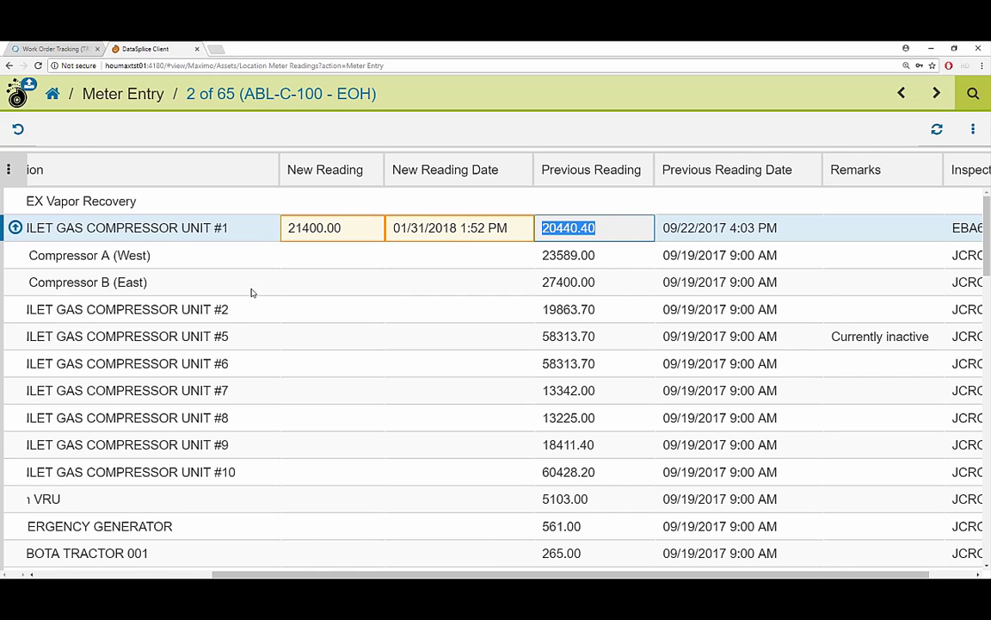
Upload the one pending meter reading from the navigation menu.
{"action": "left_click", "coordinate": [18, 90]}
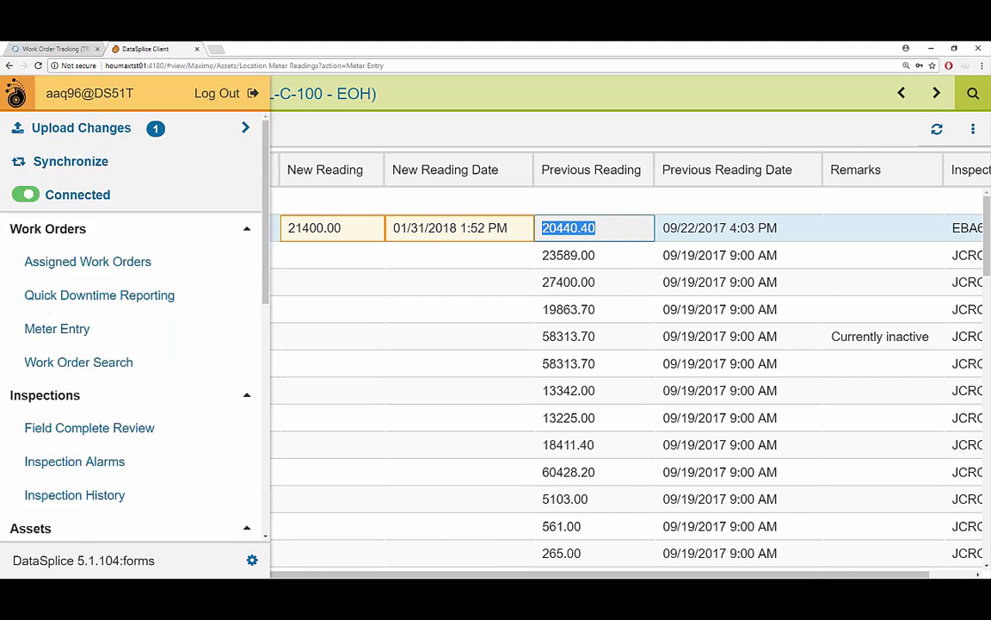
{"action": "left_click", "coordinate": [79, 126]}
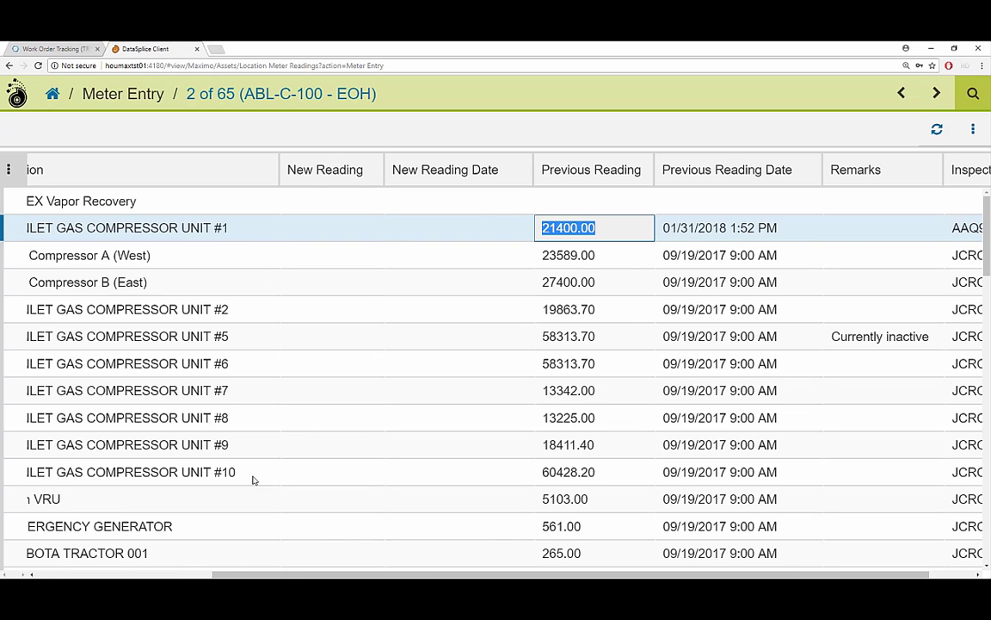
{"action": "left_click", "coordinate": [45, 574]}
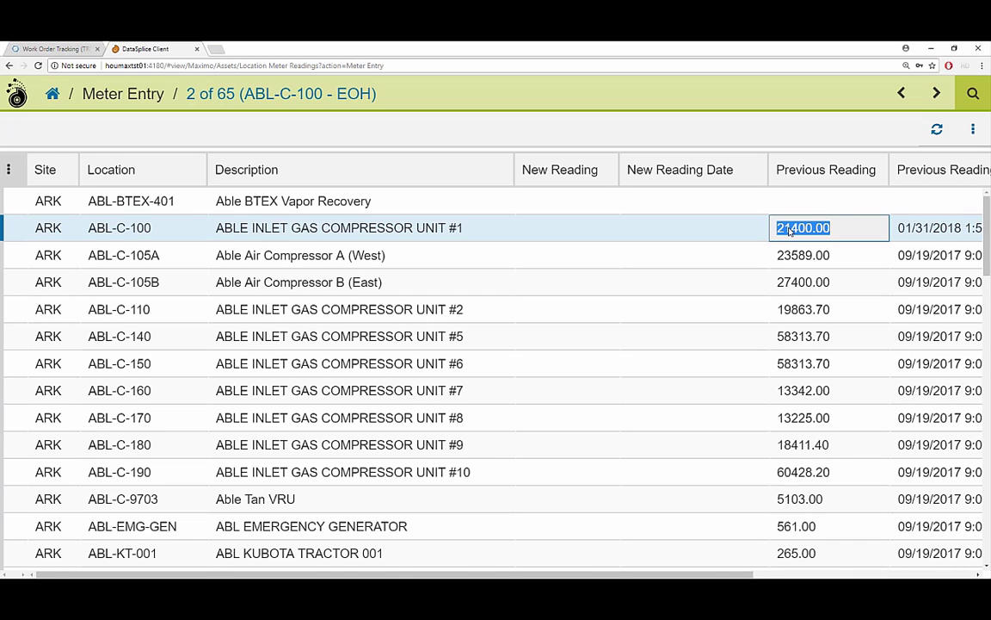
Open and scroll through the EOH meter history for ABL-C-100.
{"action": "left_click", "coordinate": [790, 230]}
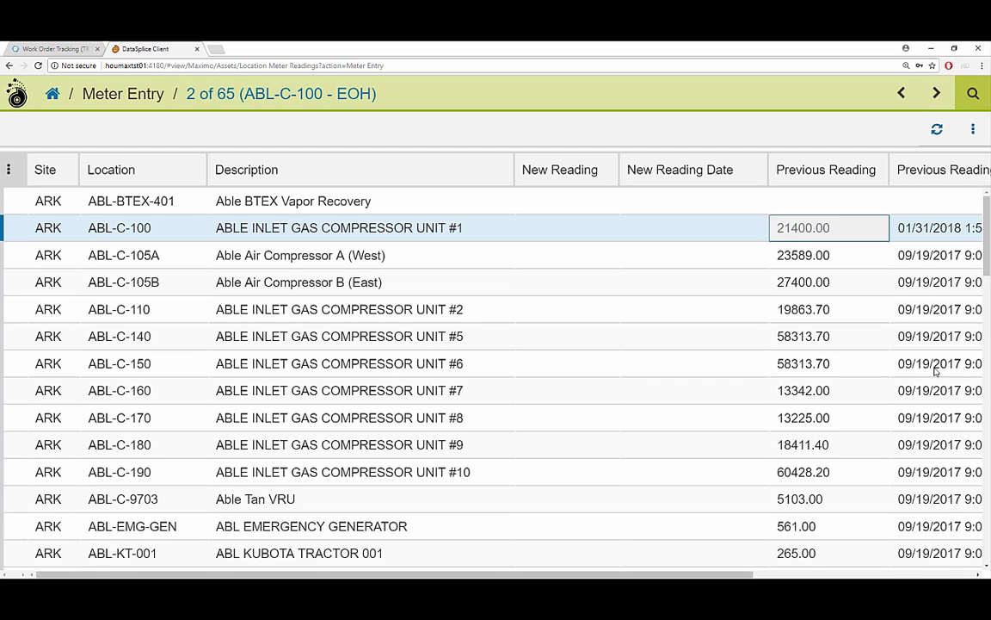
{"action": "left_click", "coordinate": [910, 574]}
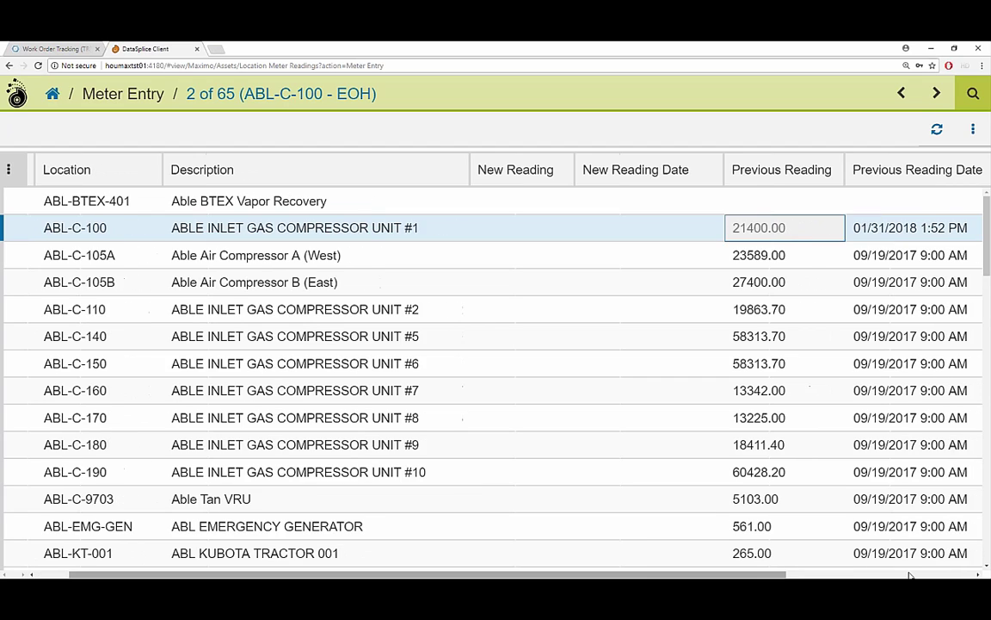
{"action": "left_click", "coordinate": [972, 129]}
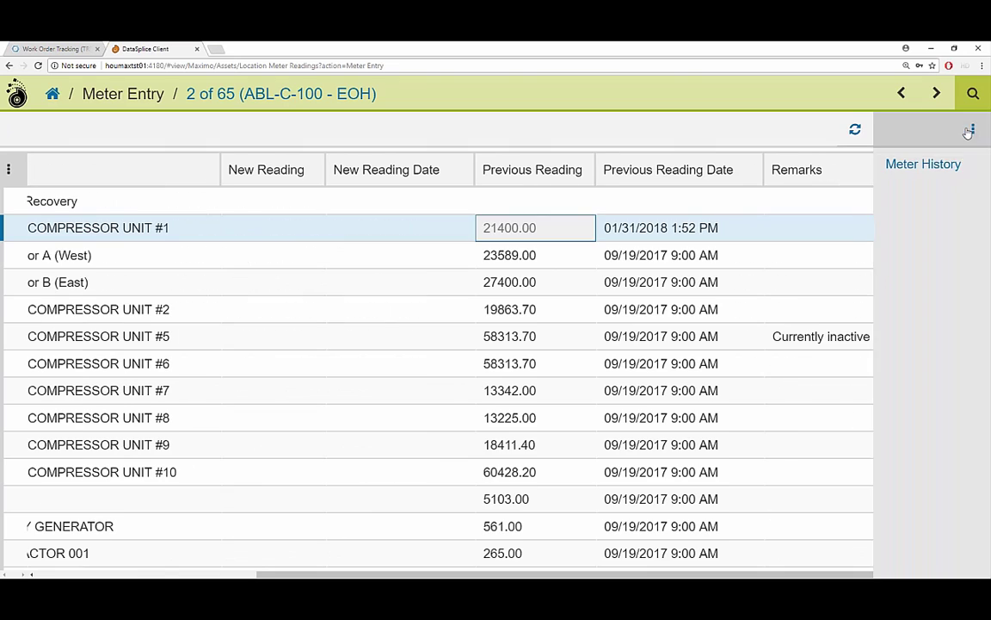
{"action": "left_click", "coordinate": [898, 165]}
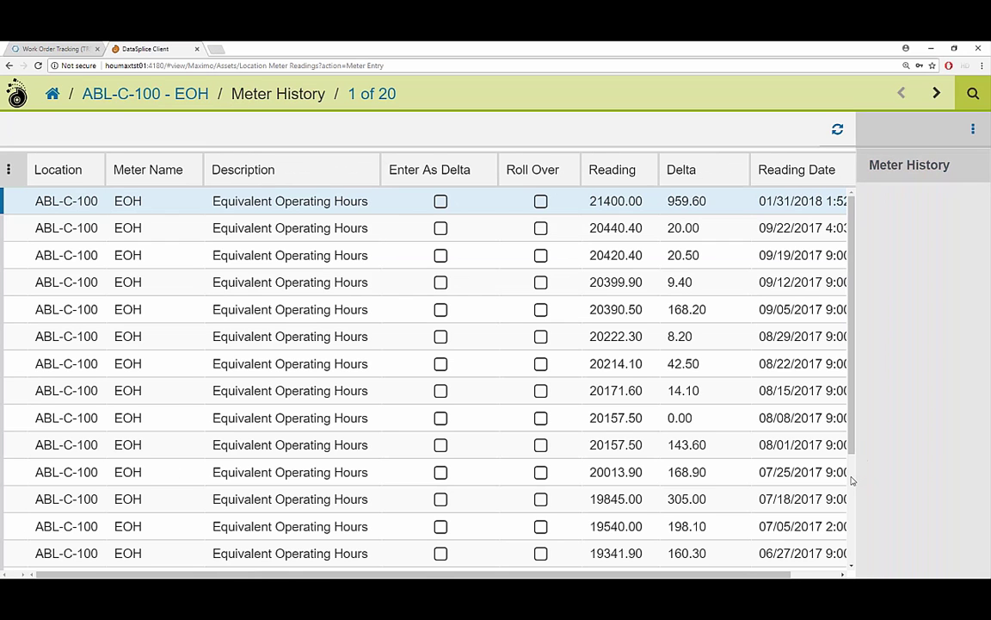
{"action": "scroll", "coordinate": [852, 480], "scroll_direction": "down", "scroll_amount": 2}
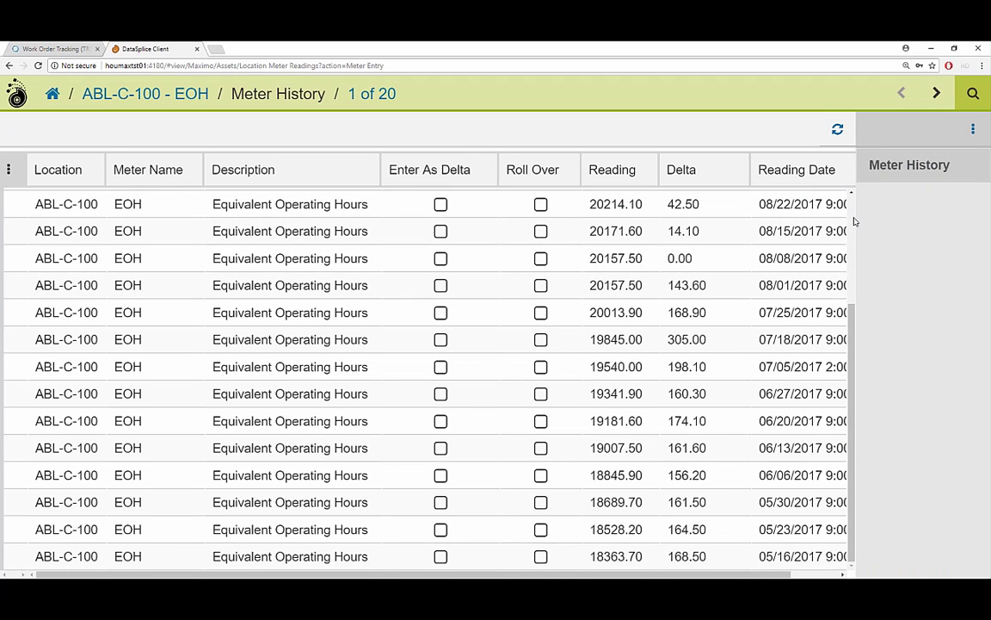
{"action": "scroll", "coordinate": [855, 222], "scroll_direction": "up", "scroll_amount": 2}
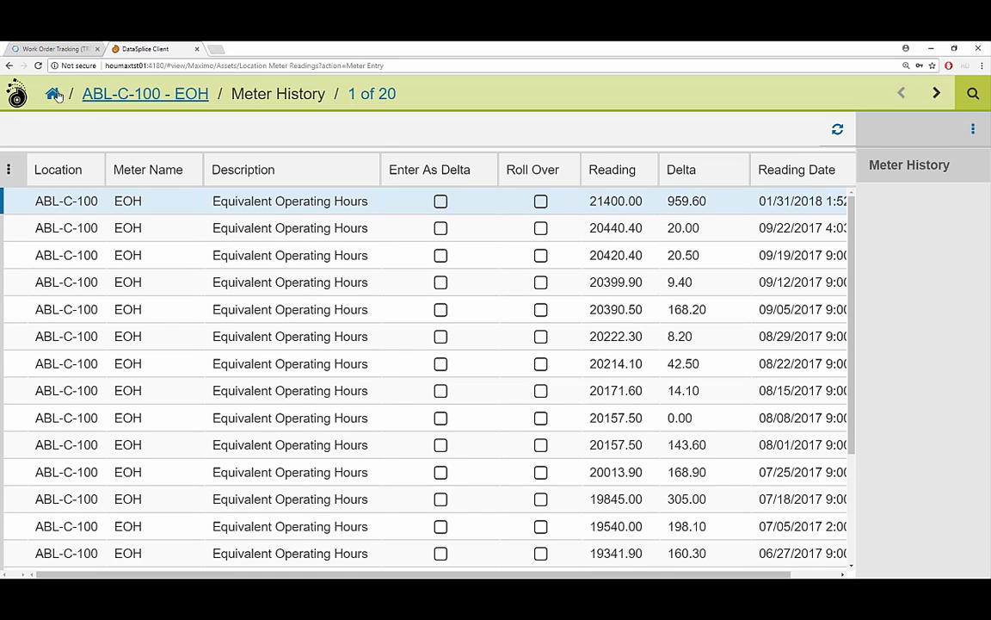
Return to the Meter Entry list at ABL-C-100, then switch to Maximo Work Order Tracking.
{"action": "left_click", "coordinate": [131, 93]}
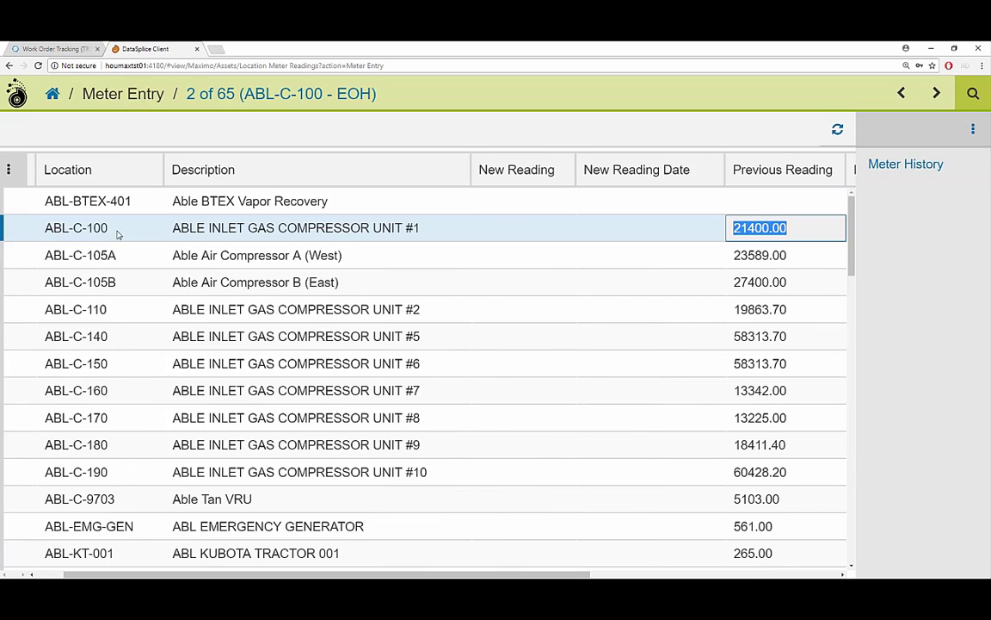
{"action": "left_click", "coordinate": [116, 228]}
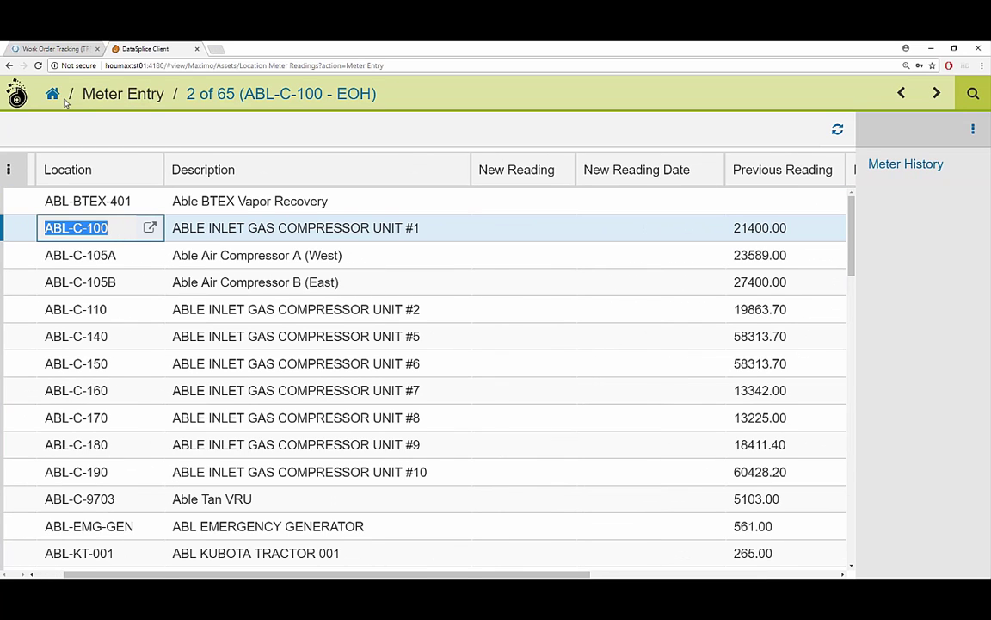
{"action": "left_click", "coordinate": [47, 48]}
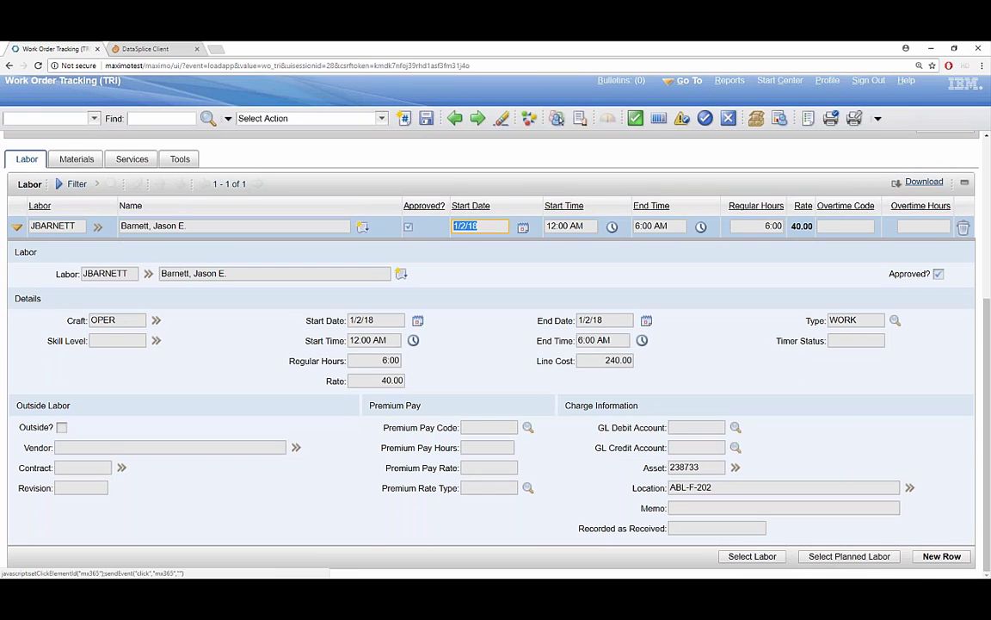
From the Start Center, filter Locations by ABL-C-100 and open that location record.
{"action": "left_click", "coordinate": [780, 80]}
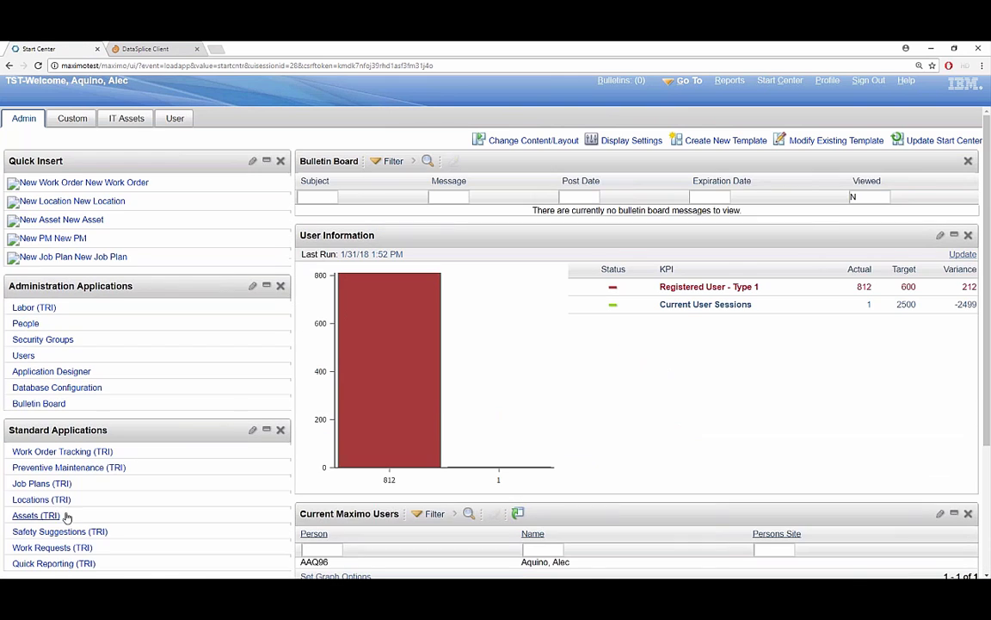
{"action": "left_click", "coordinate": [39, 499]}
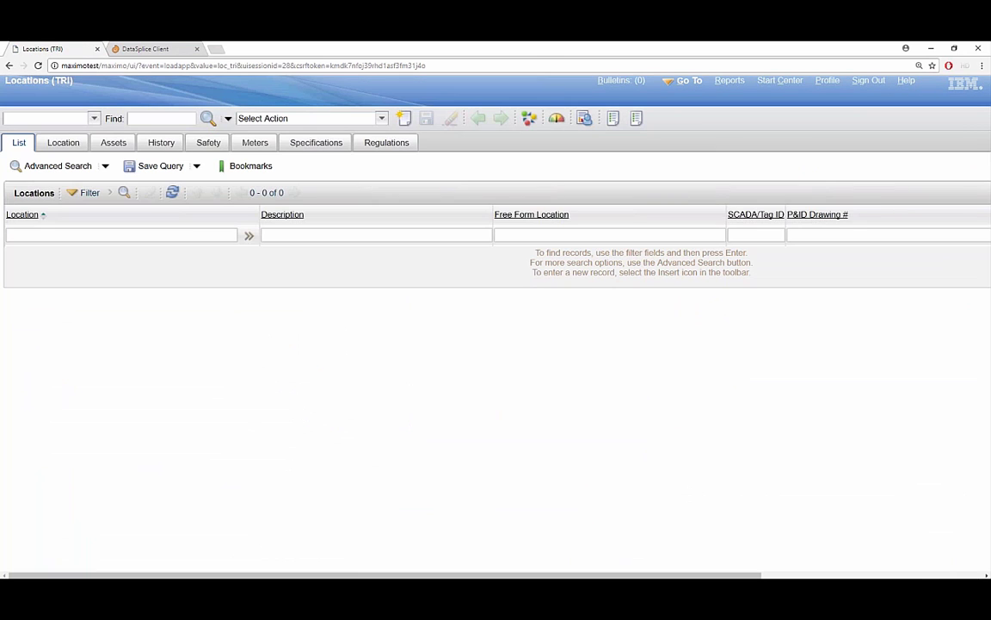
{"action": "type", "text": "ABL-C-100"}
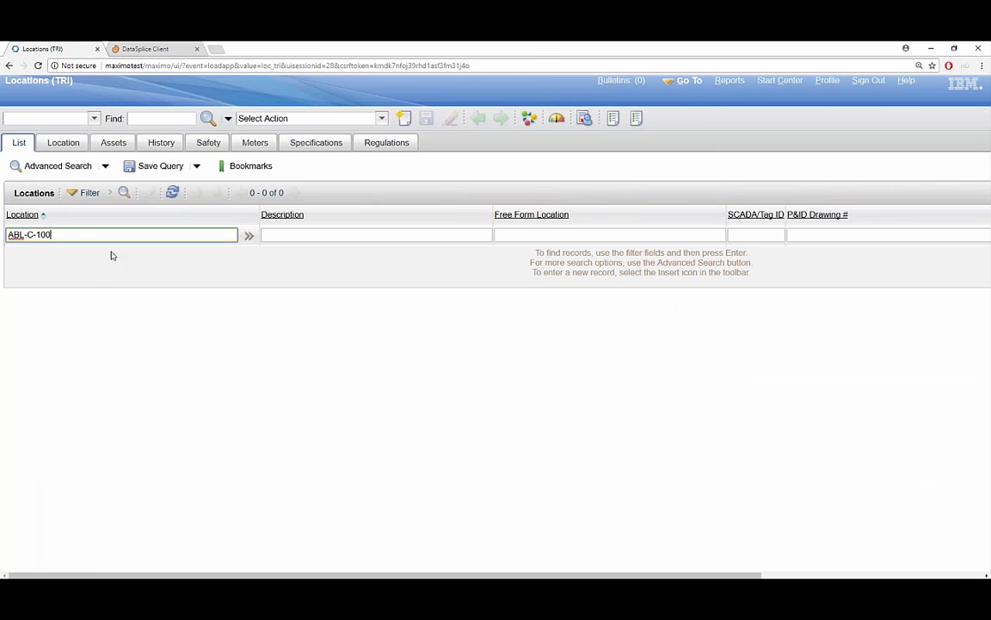
{"action": "key", "text": "Return"}
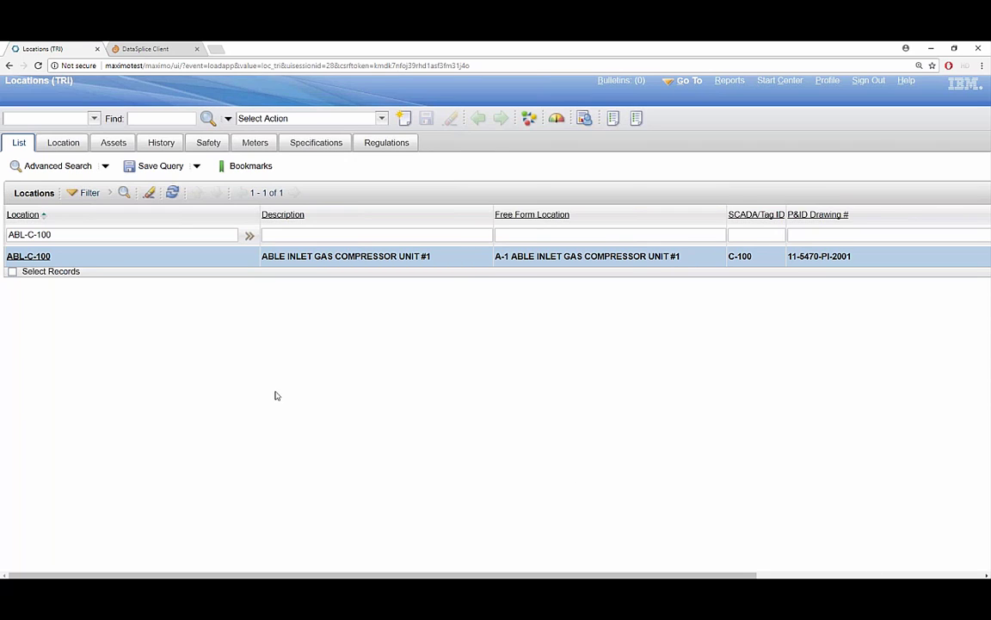
{"action": "left_click", "coordinate": [30, 255]}
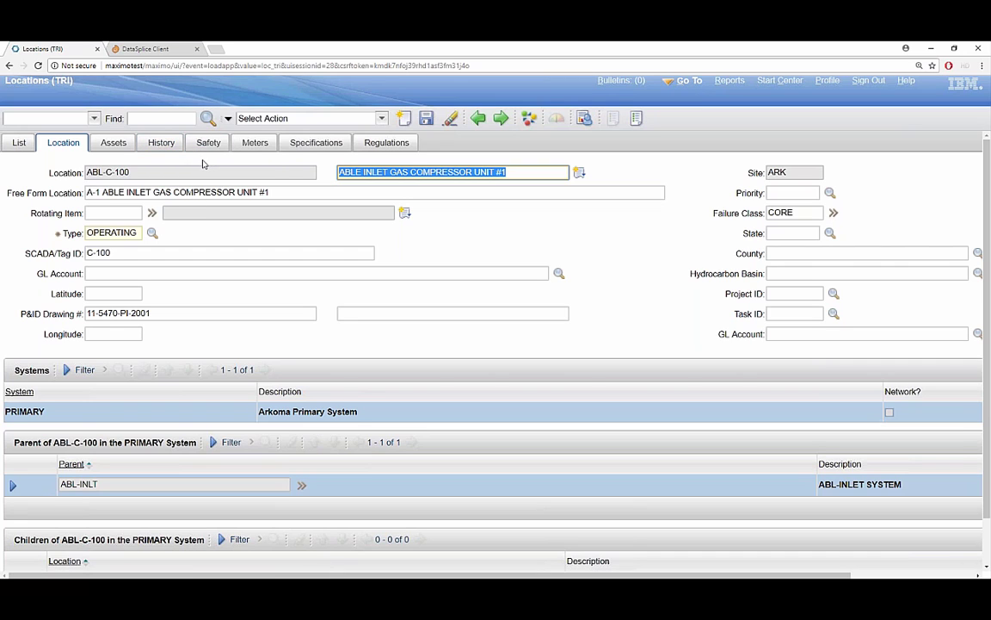
Check both tabs of ABL-C-100's Manage Meter Reading History, then go back to DataSplice.
{"action": "left_click", "coordinate": [381, 118]}
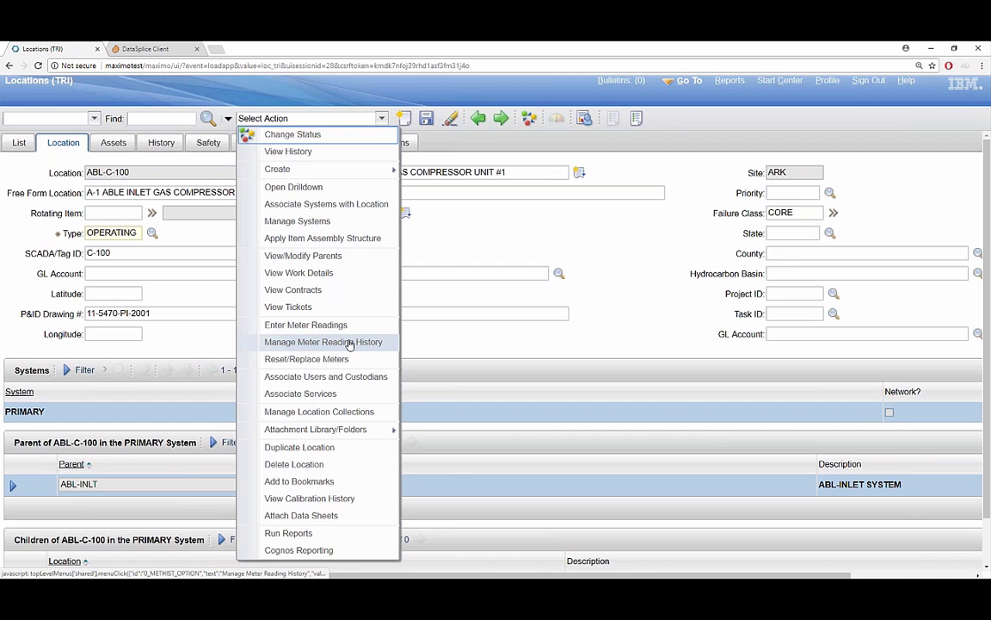
{"action": "left_click", "coordinate": [349, 343]}
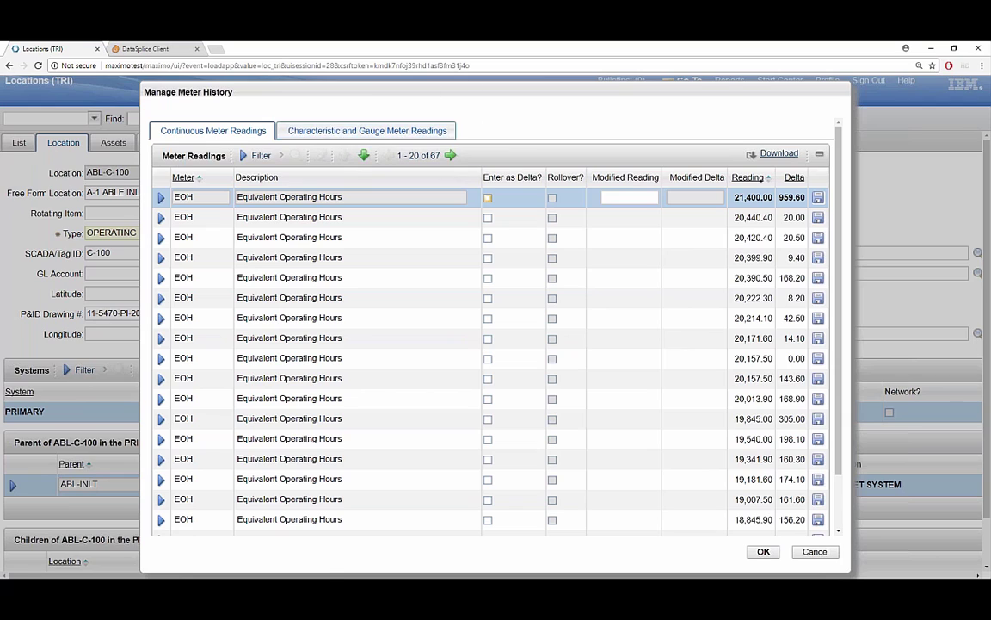
{"action": "left_click", "coordinate": [347, 131]}
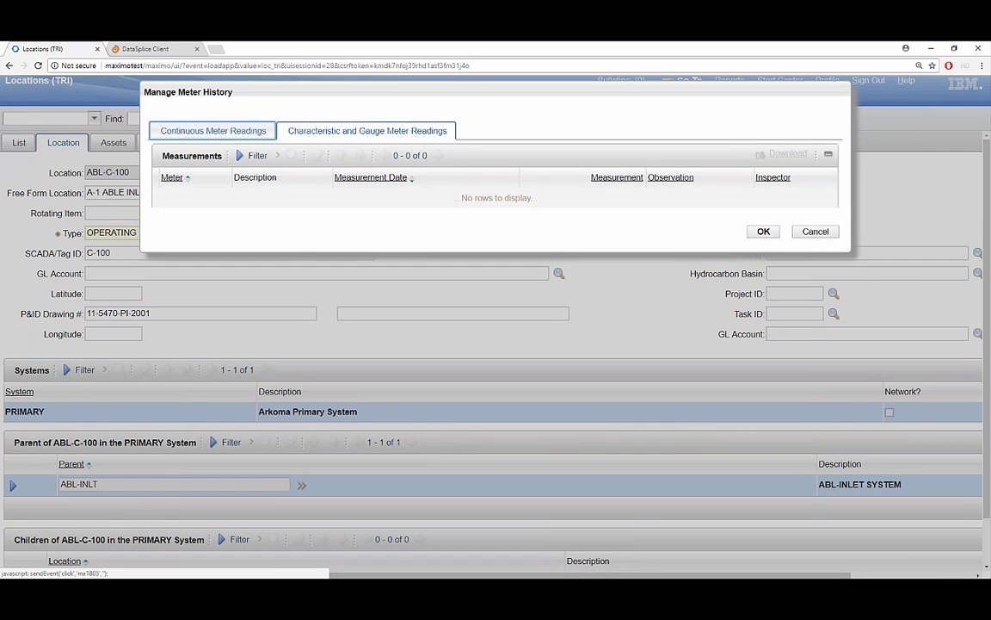
{"action": "left_click", "coordinate": [213, 131]}
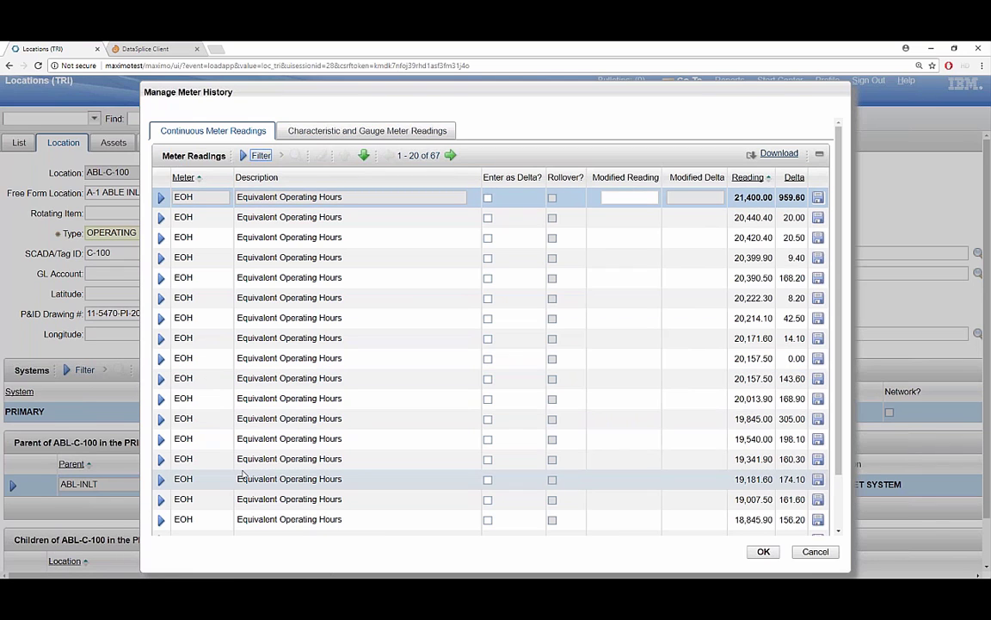
{"action": "left_click", "coordinate": [135, 48]}
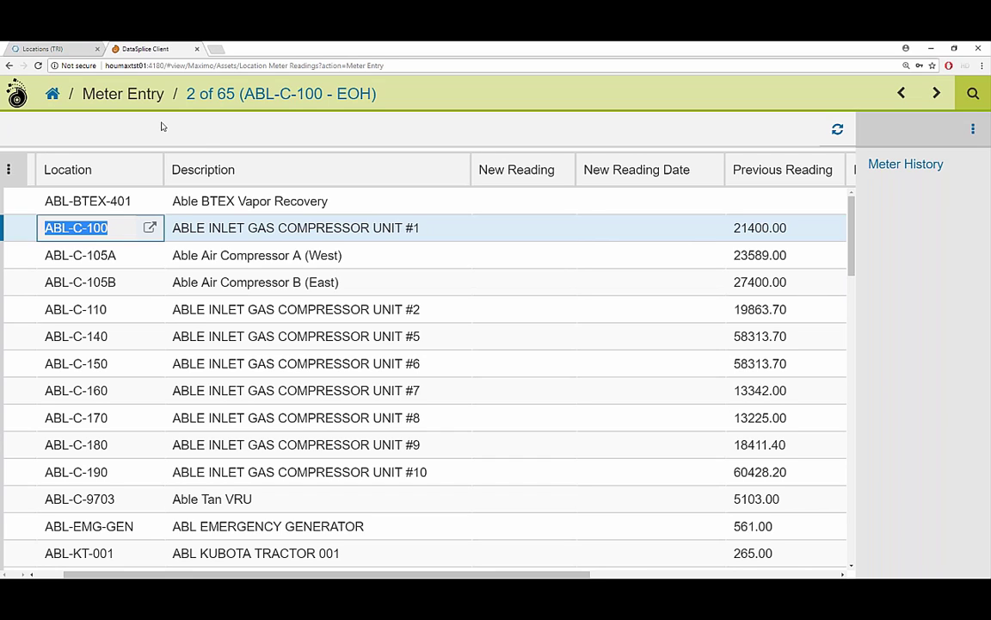
Select ABL-C-100's New Reading cell, close the Meter History panel, then return to Maximo.
{"action": "left_click", "coordinate": [500, 227]}
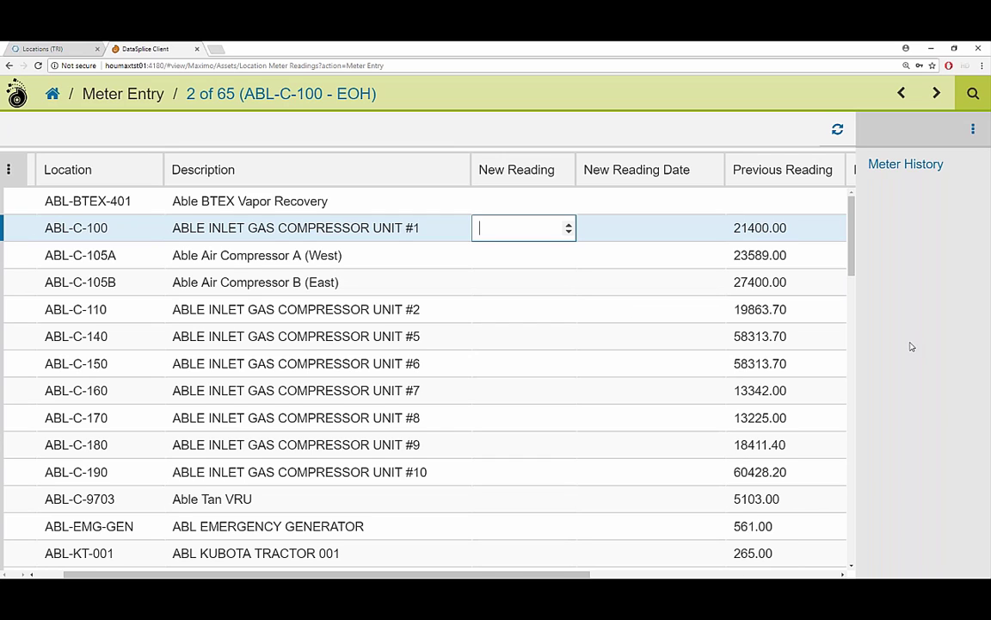
{"action": "left_click", "coordinate": [969, 134]}
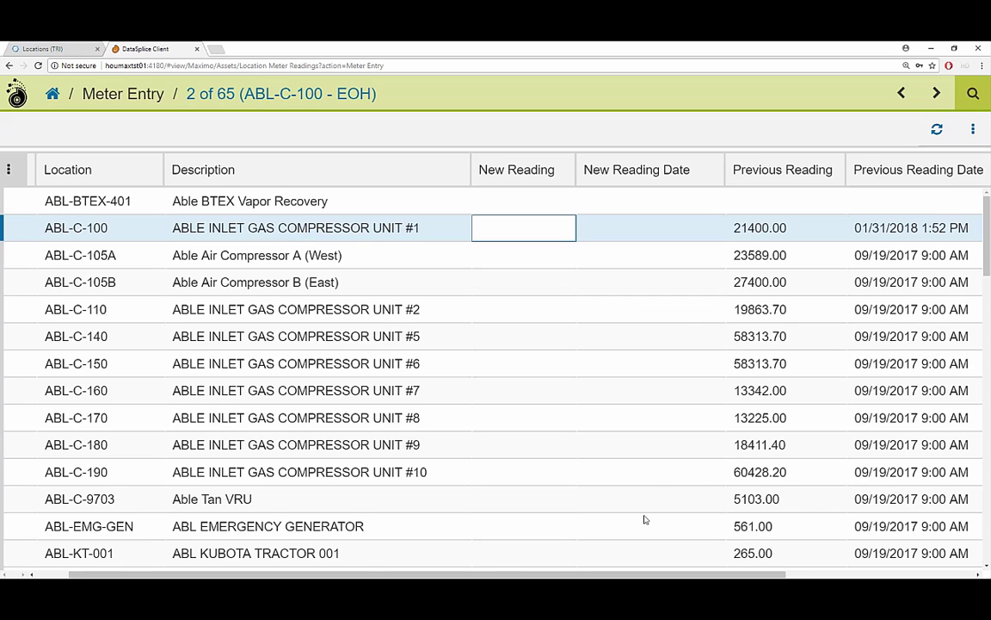
{"action": "mouse_move", "coordinate": [619, 603]}
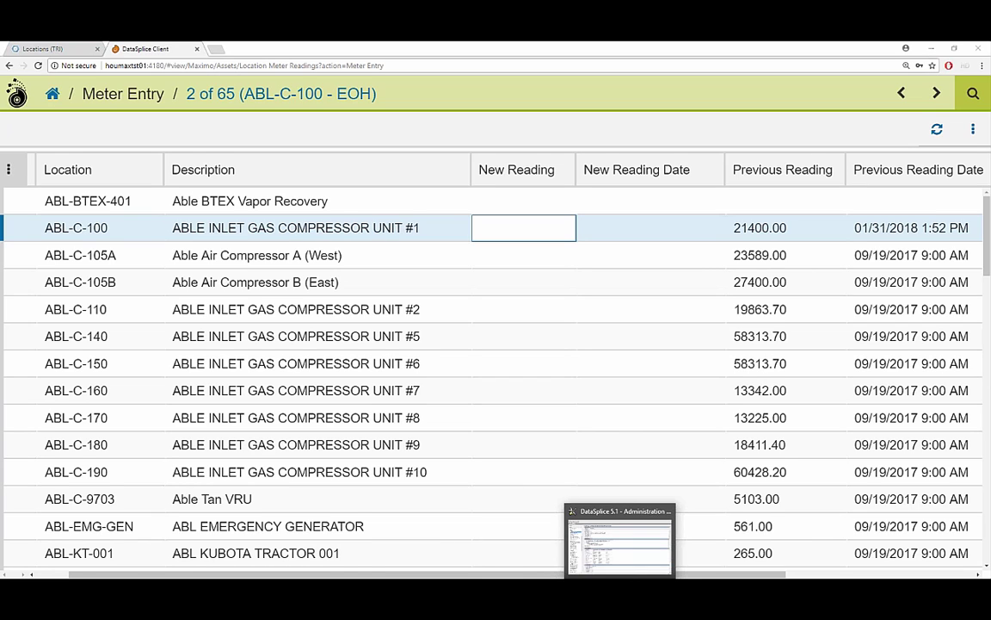
{"action": "key", "text": "ctrl+1"}
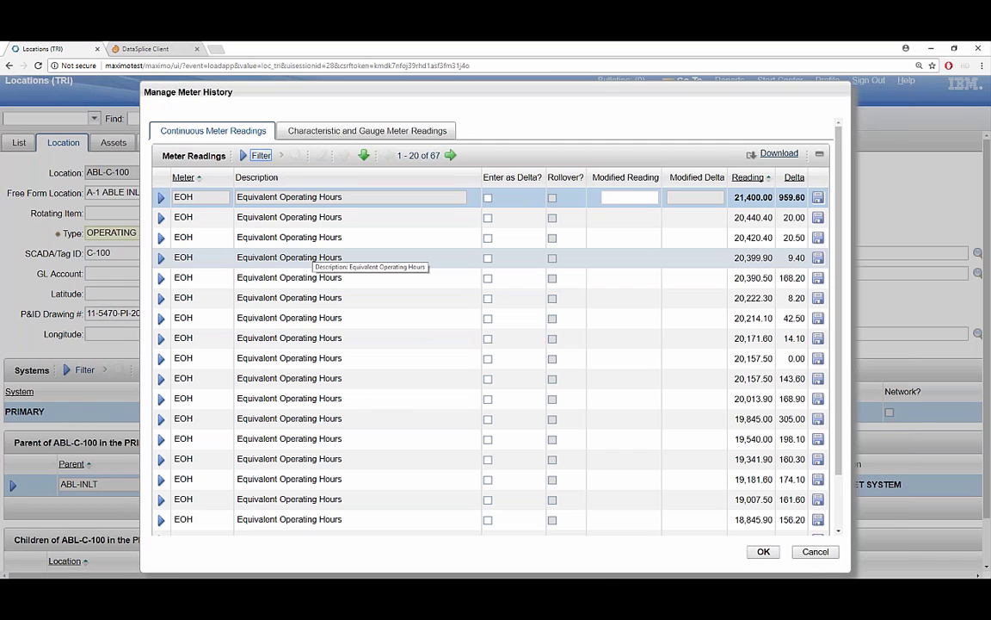
Switch to the DataSplice Client tab showing the compressor Meter Entry list.
{"action": "left_click", "coordinate": [112, 45]}
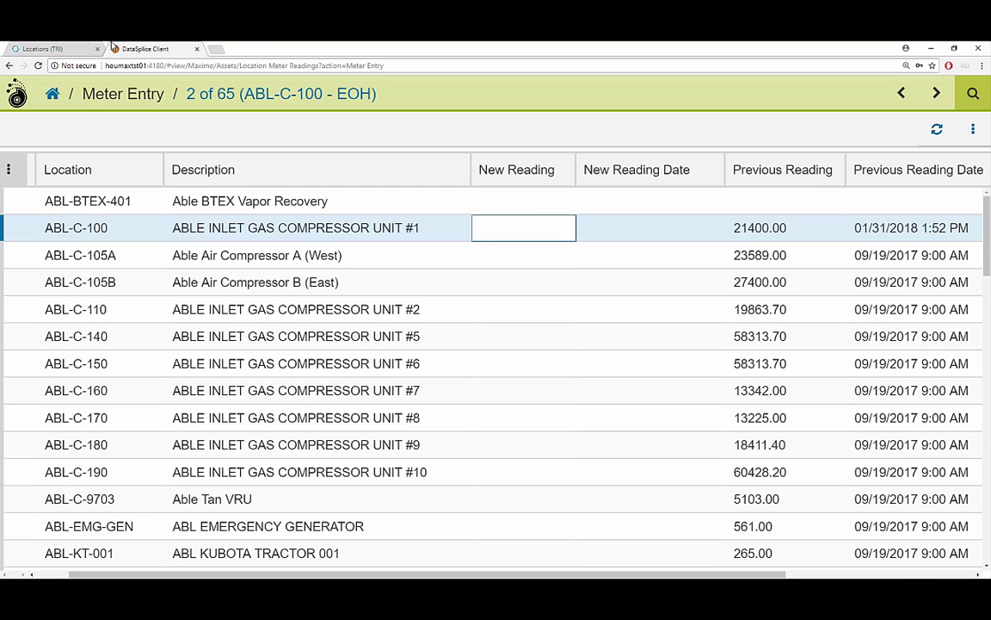